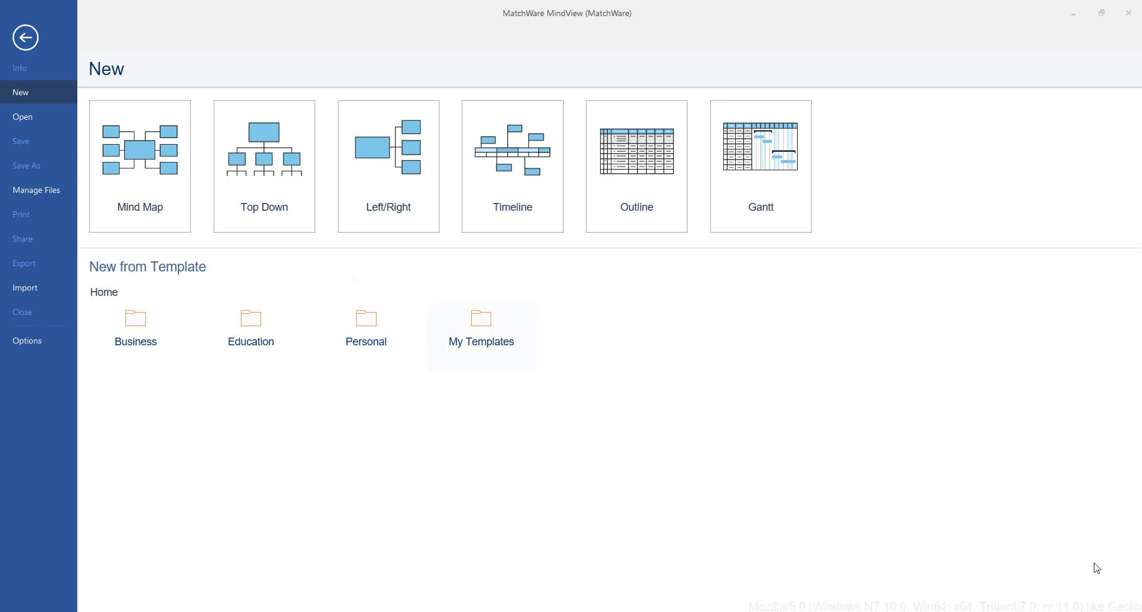
Start a new blank mind map and add four Idea branches around Subject.
{"action": "left_click", "coordinate": [171, 172]}
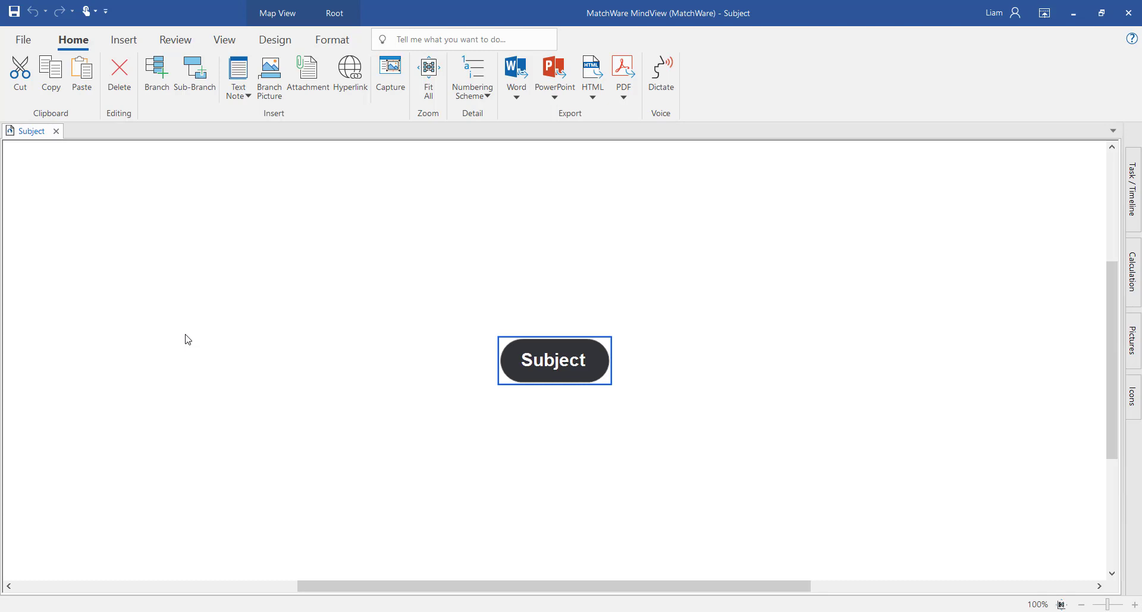
{"action": "key", "text": "Insert"}
{"action": "key", "text": "Return"}
{"action": "key", "text": "Return"}
{"action": "key", "text": "Return"}
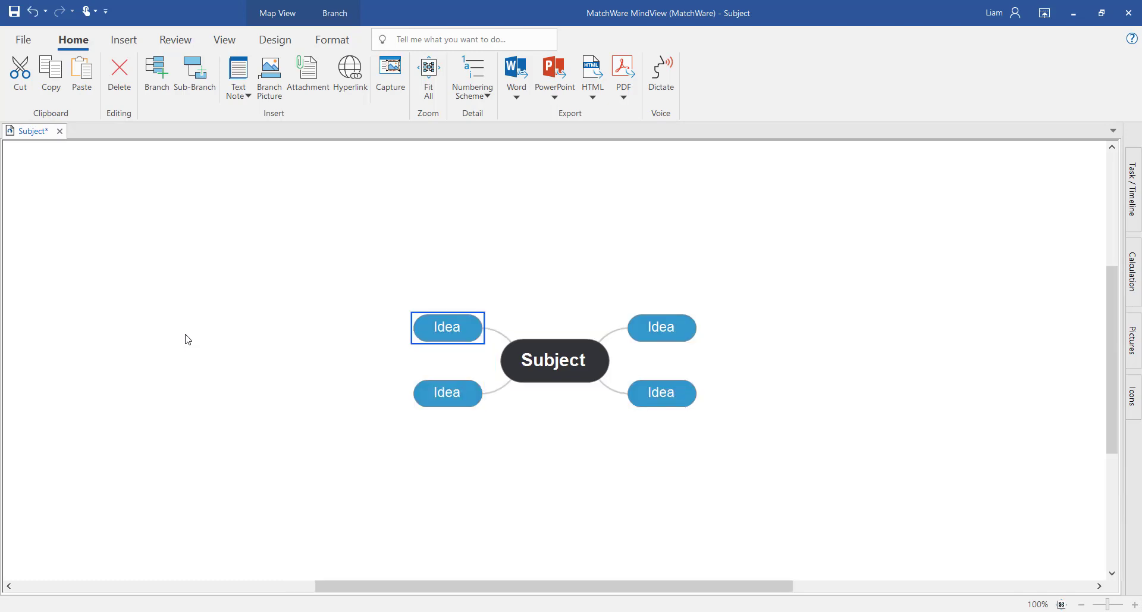
Add three Idea sub-branches under both the top-left and the top-right Idea branches.
{"action": "key", "text": "Insert"}
{"action": "key", "text": "Return"}
{"action": "key", "text": "Return"}
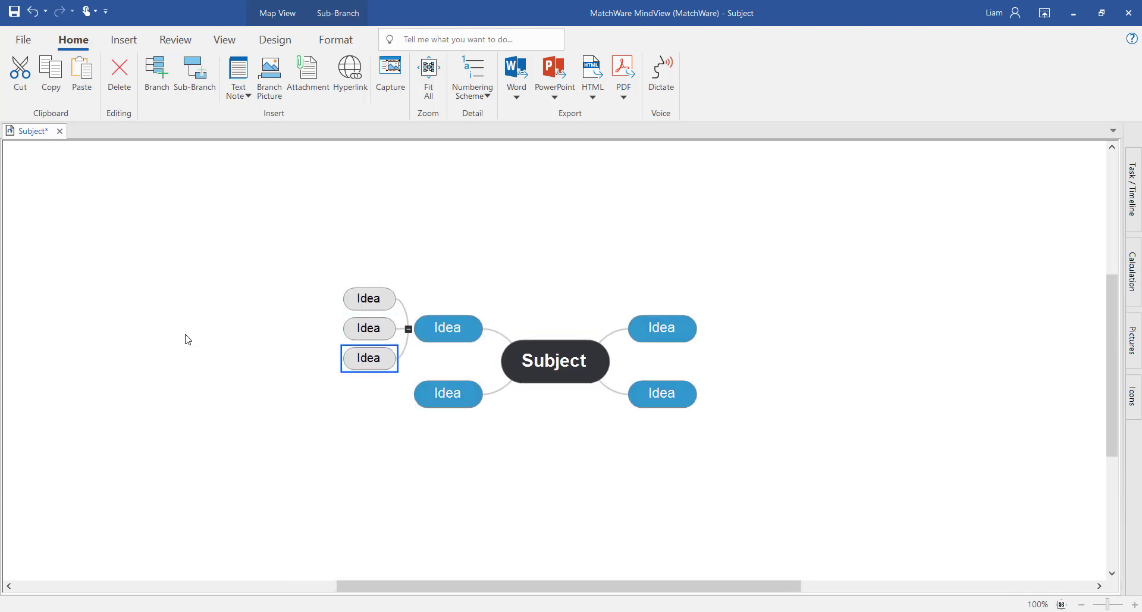
{"action": "left_click", "coordinate": [648, 325]}
{"action": "key", "text": "Insert"}
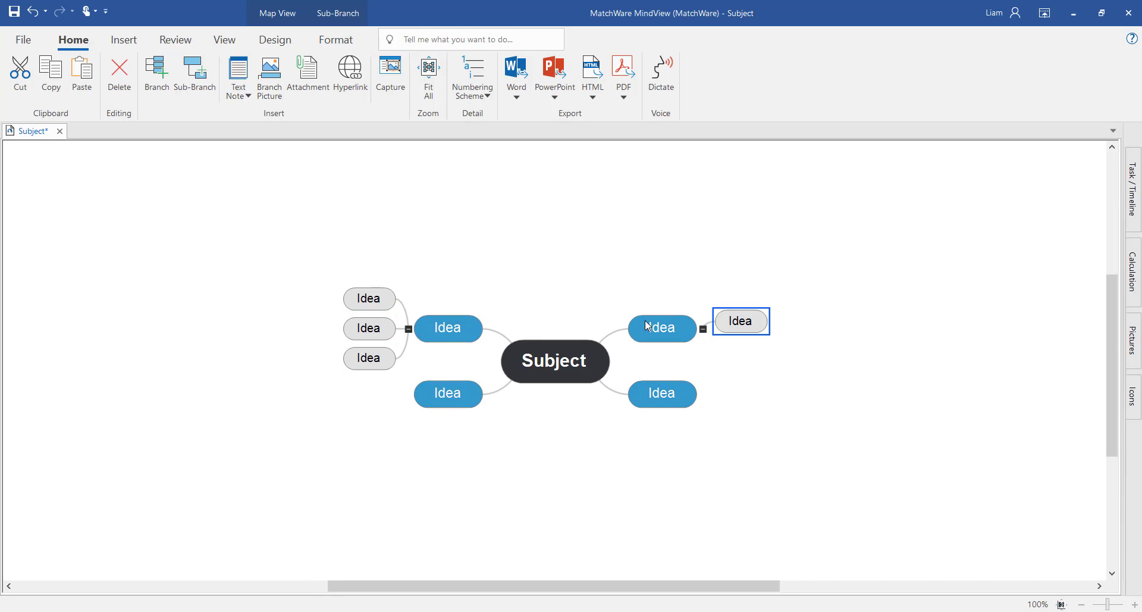
{"action": "left_click", "coordinate": [165, 87]}
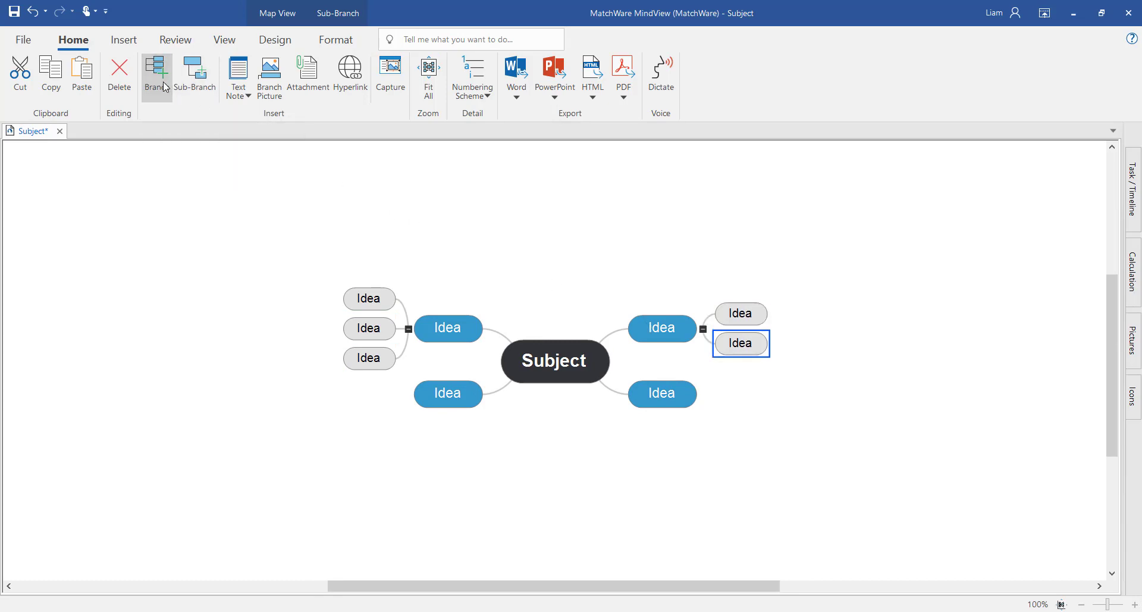
{"action": "left_click", "coordinate": [166, 87]}
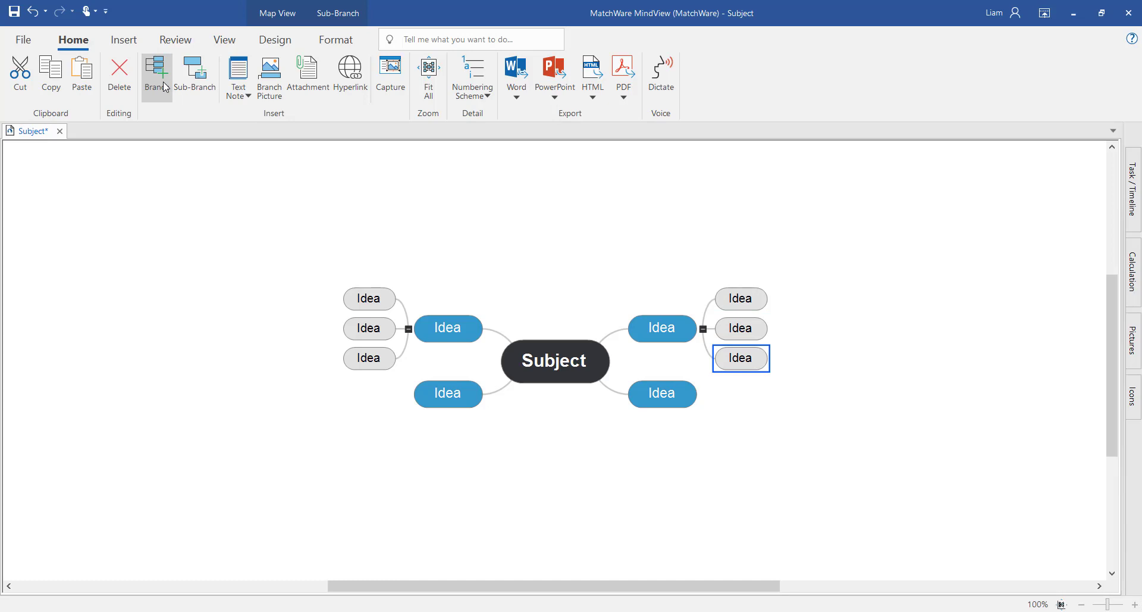
Add three floating topics to the canvas and move the top-right one lower left.
{"action": "double_click", "coordinate": [119, 205]}
{"action": "double_click", "coordinate": [647, 204]}
{"action": "left_click", "coordinate": [1080, 360]}
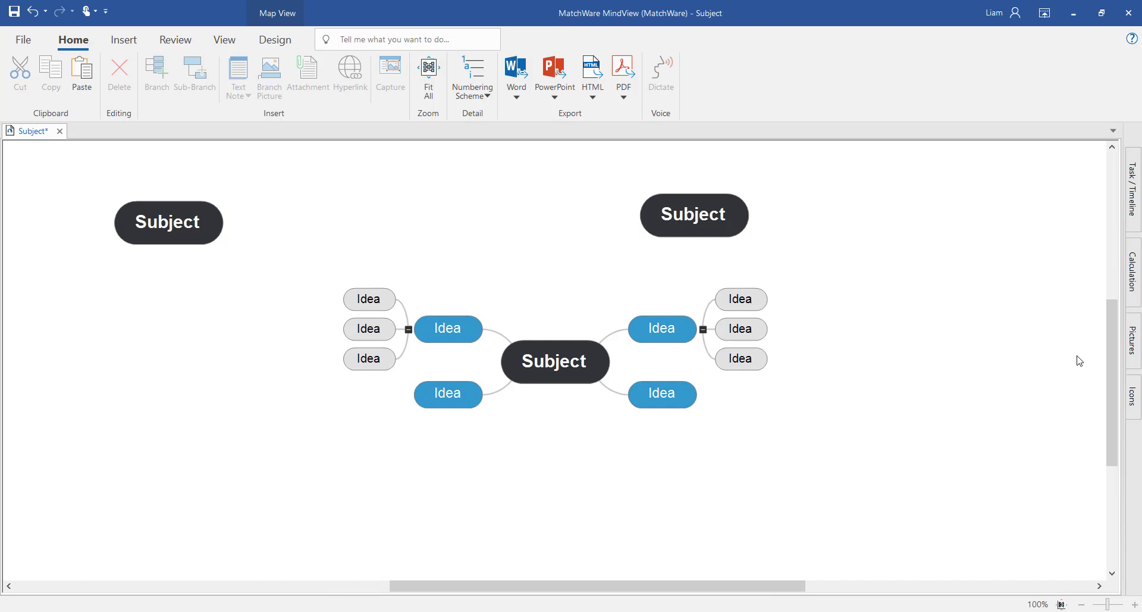
{"action": "double_click", "coordinate": [935, 420]}
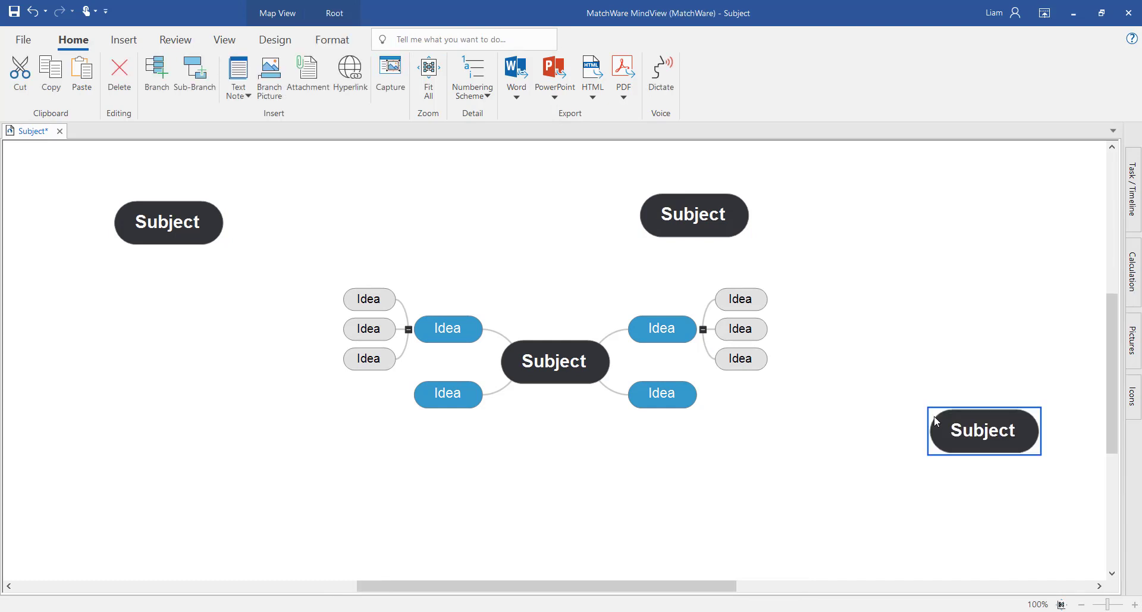
{"action": "left_click_drag", "start_coordinate": [660, 215], "coordinate": [479, 366]}
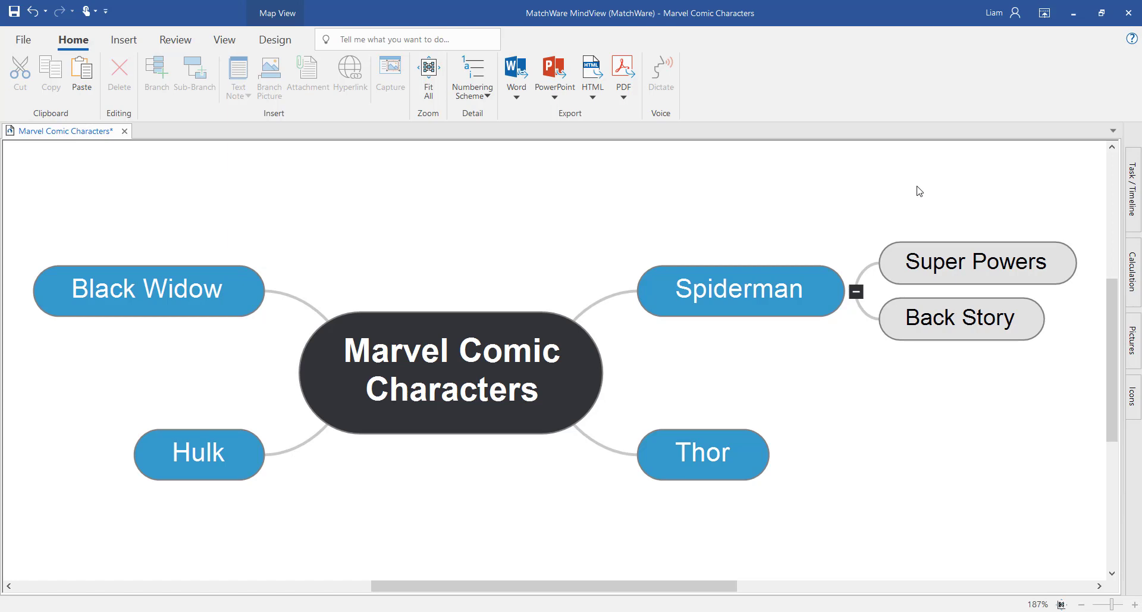
Copy Super Powers and Back Story and paste them under Thor, Hulk and Black Widow.
{"action": "left_click_drag", "start_coordinate": [917, 189], "coordinate": [1056, 431]}
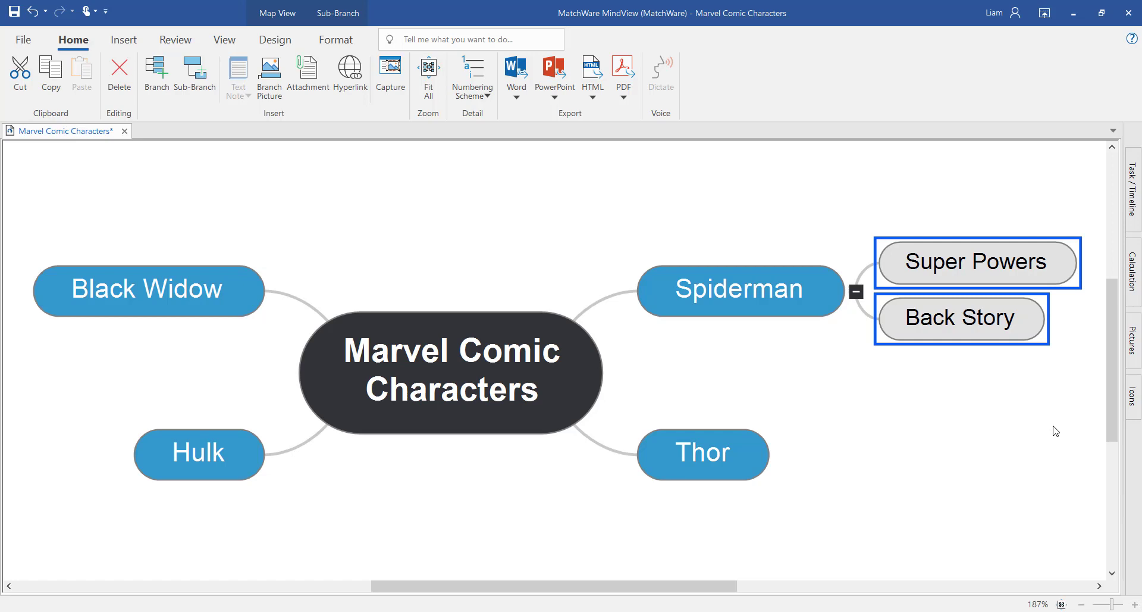
{"action": "left_click", "coordinate": [698, 476]}
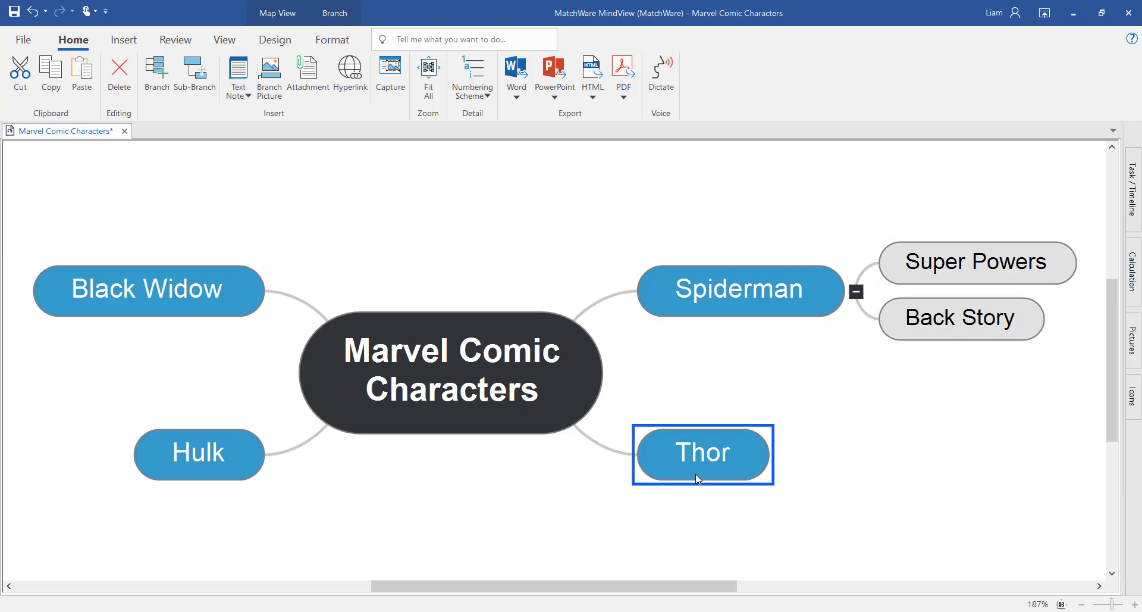
{"action": "key", "text": "ctrl+v"}
{"action": "left_click", "coordinate": [230, 454]}
{"action": "key", "text": "ctrl+v"}
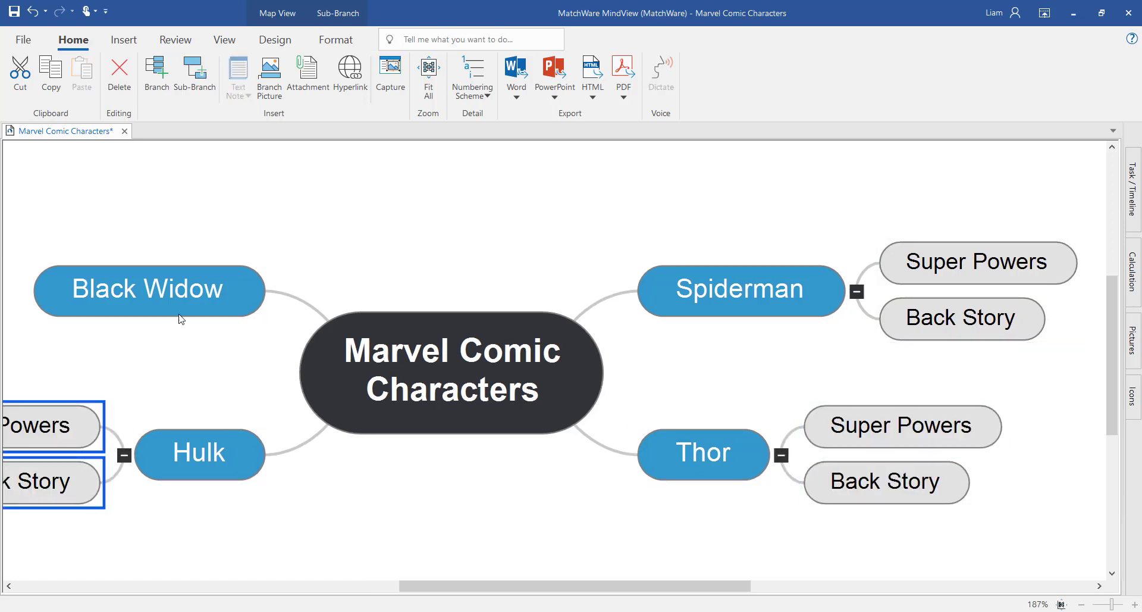
{"action": "left_click", "coordinate": [174, 294]}
{"action": "key", "text": "ctrl+v"}
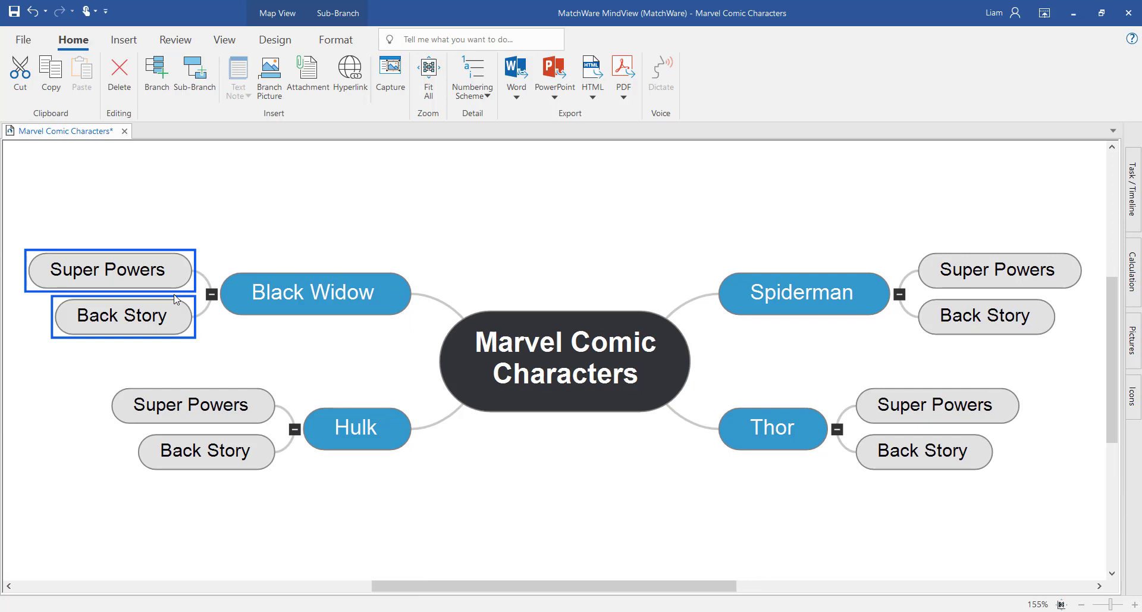
Apply outline numbering (Thor 1 through Hulk 4) and select Thor's 1.1 Super Powers.
{"action": "left_click", "coordinate": [326, 214]}
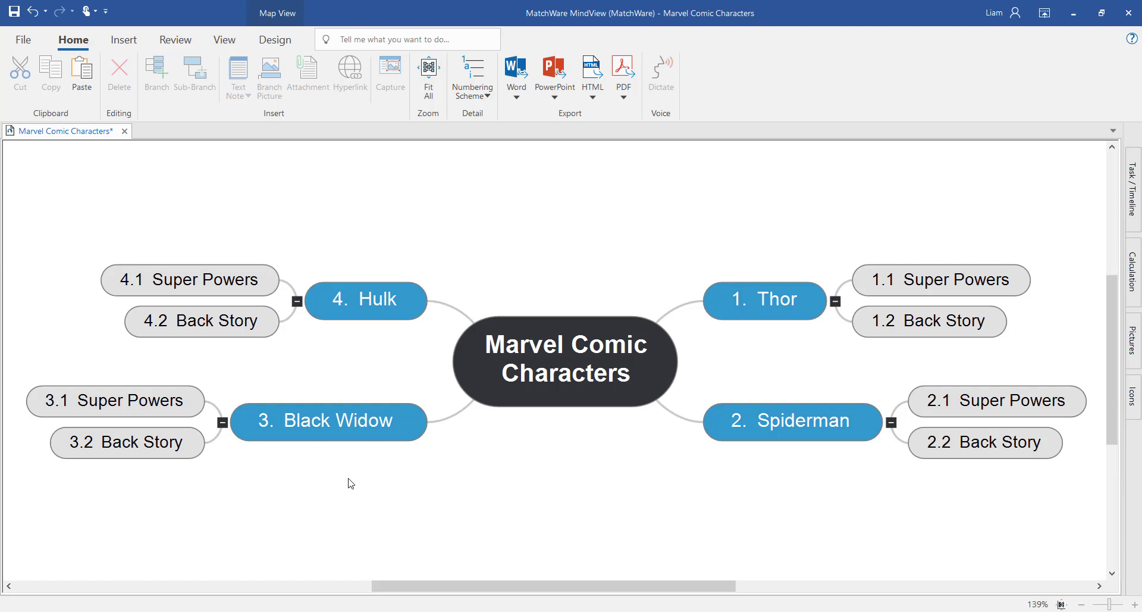
{"action": "left_click", "coordinate": [907, 277]}
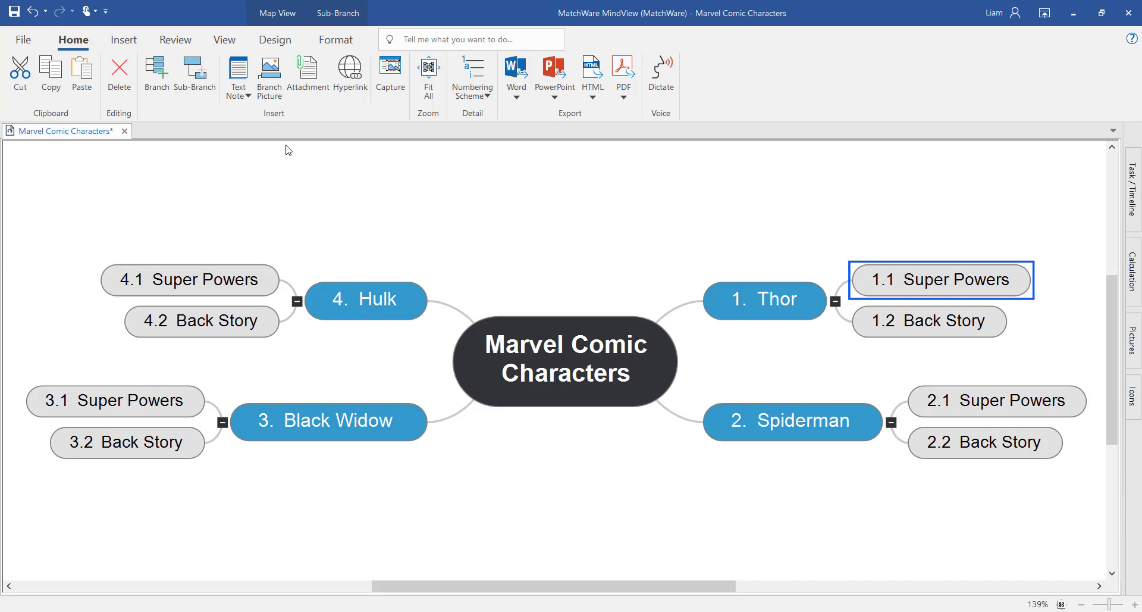
Write a text note on 1.1 Super Powers about Asgardians relying on Idunn's Golden Apples.
{"action": "left_click", "coordinate": [238, 74]}
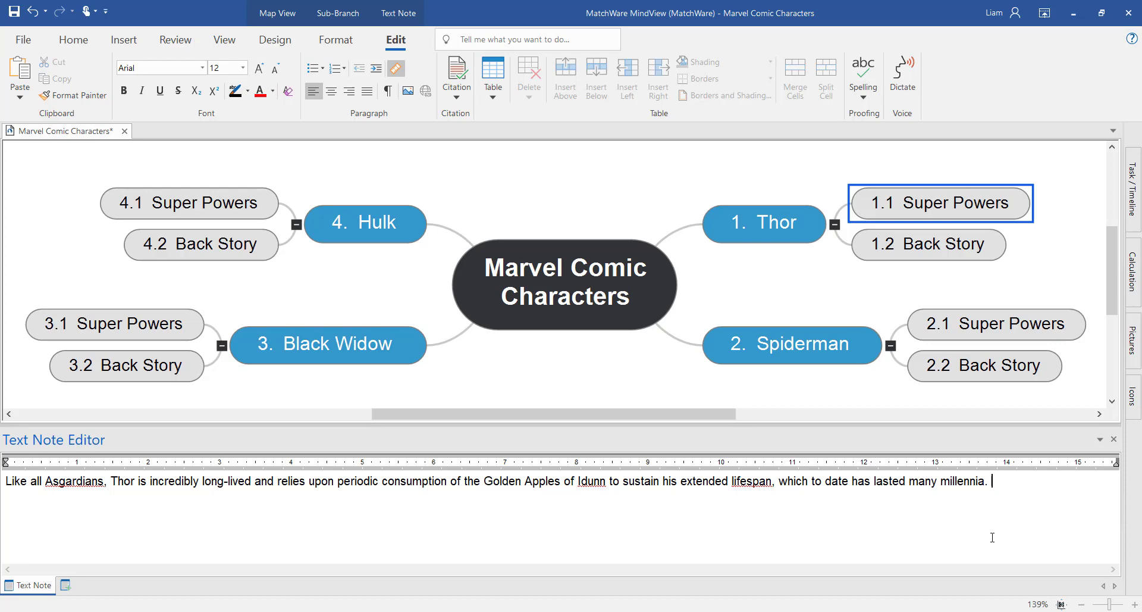
{"action": "left_click", "coordinate": [869, 172]}
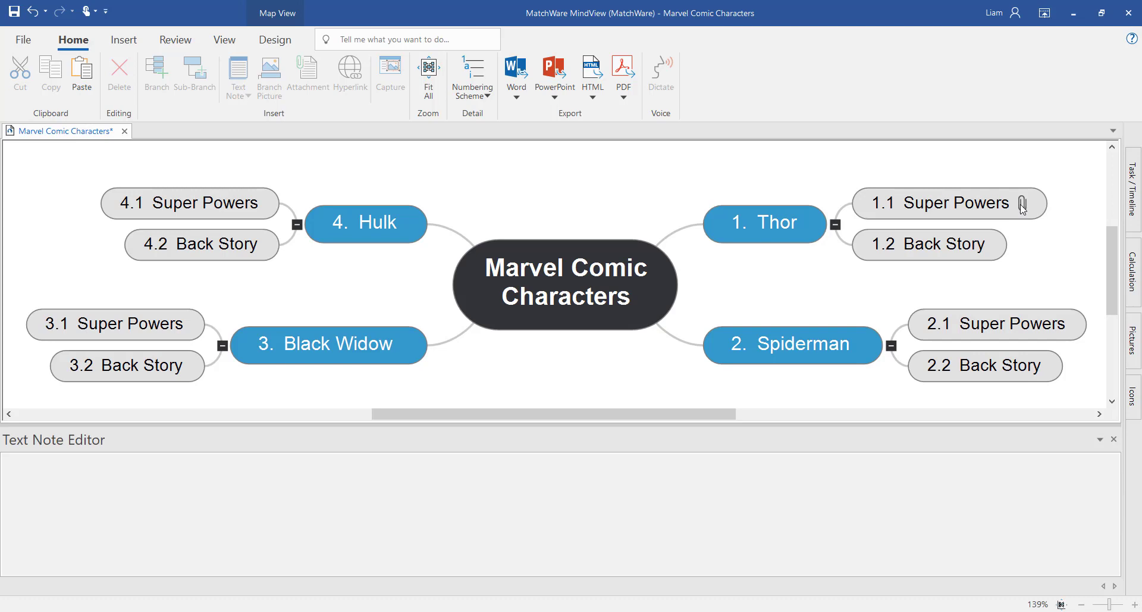
Open the completed Marvel Comic Characters map with character pictures and branch notes.
{"action": "mouse_move", "coordinate": [1022, 207]}
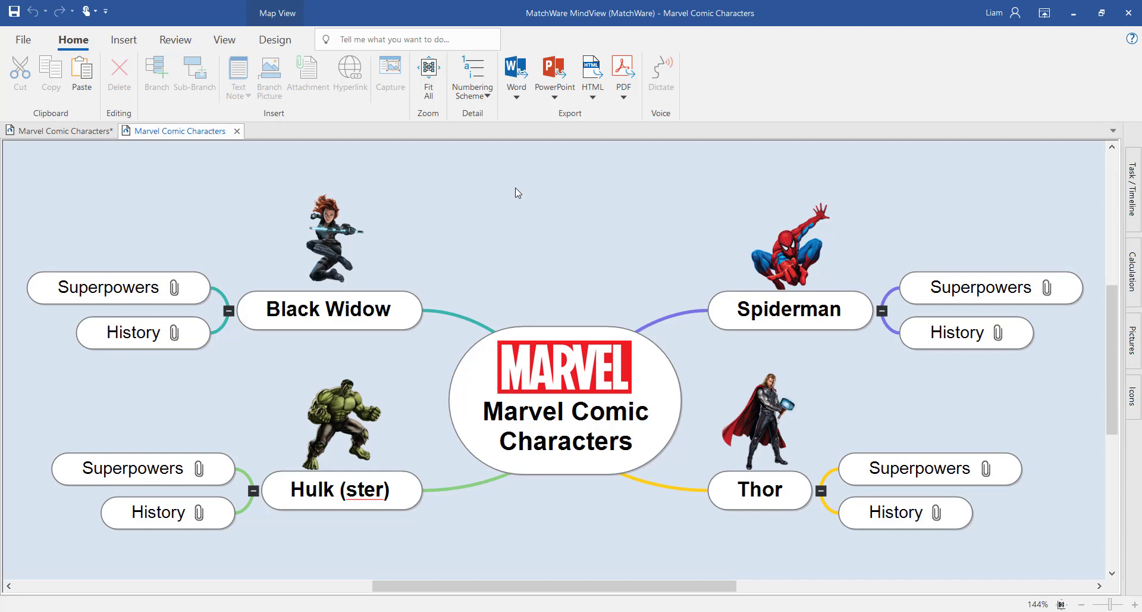
View the notes on Black Widow's Superpowers and History branches.
{"action": "mouse_move", "coordinate": [177, 288]}
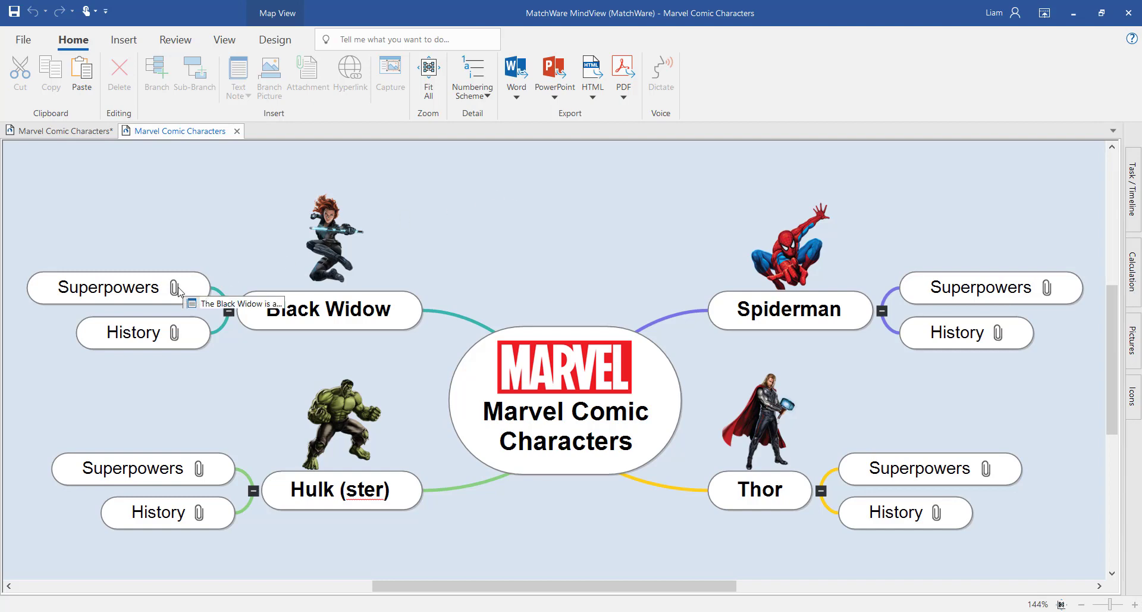
{"action": "left_click", "coordinate": [215, 303]}
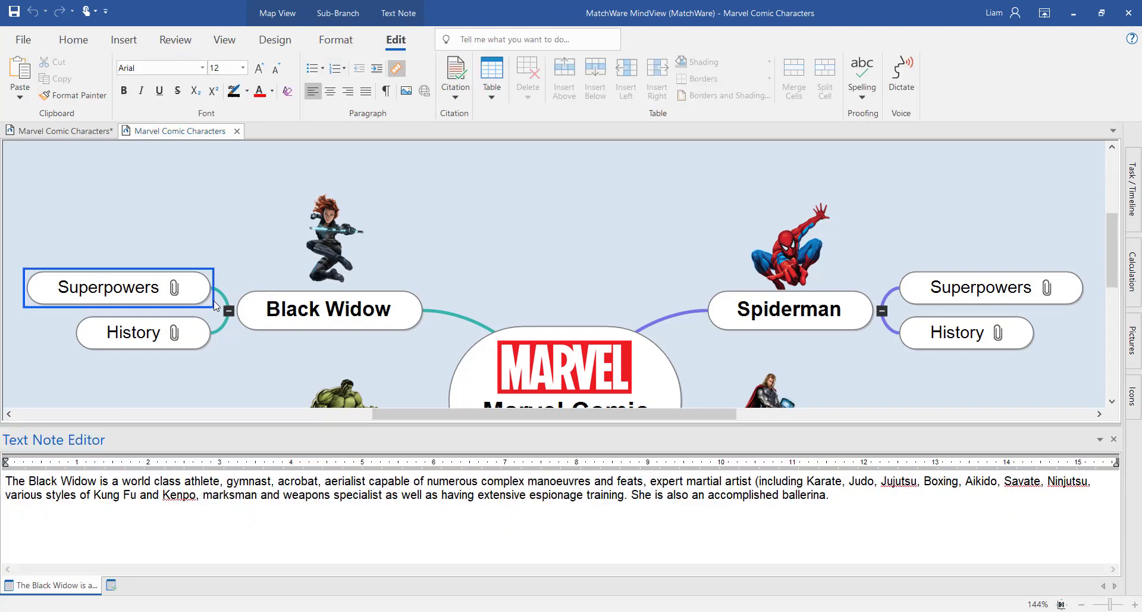
{"action": "left_click", "coordinate": [136, 340]}
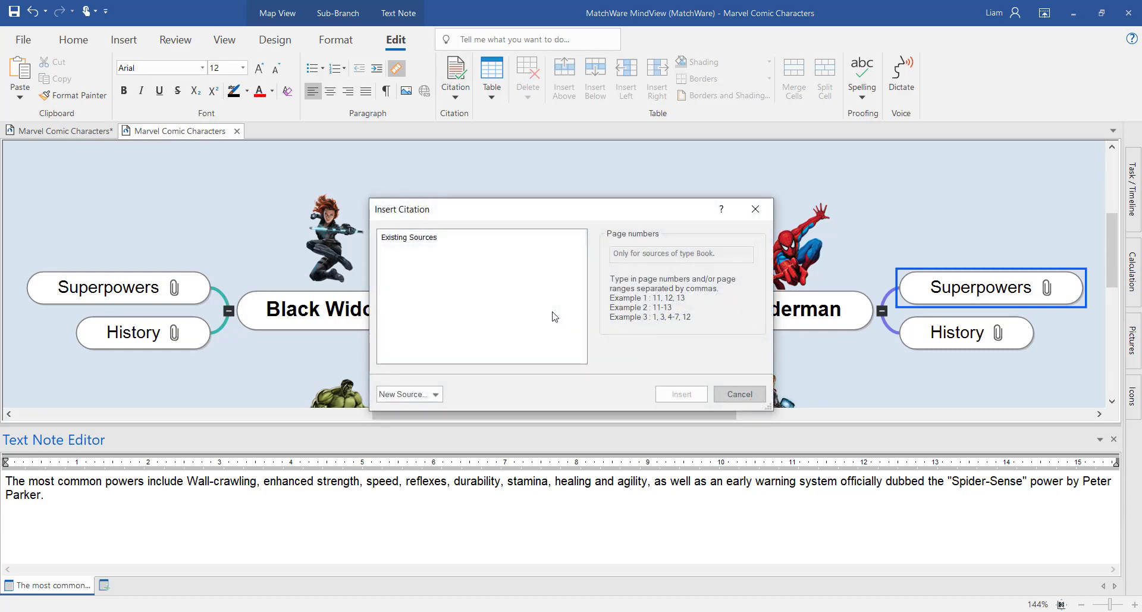
Choose WorldCat from the Insert Citation dialog's New Source options.
{"action": "left_click", "coordinate": [436, 393]}
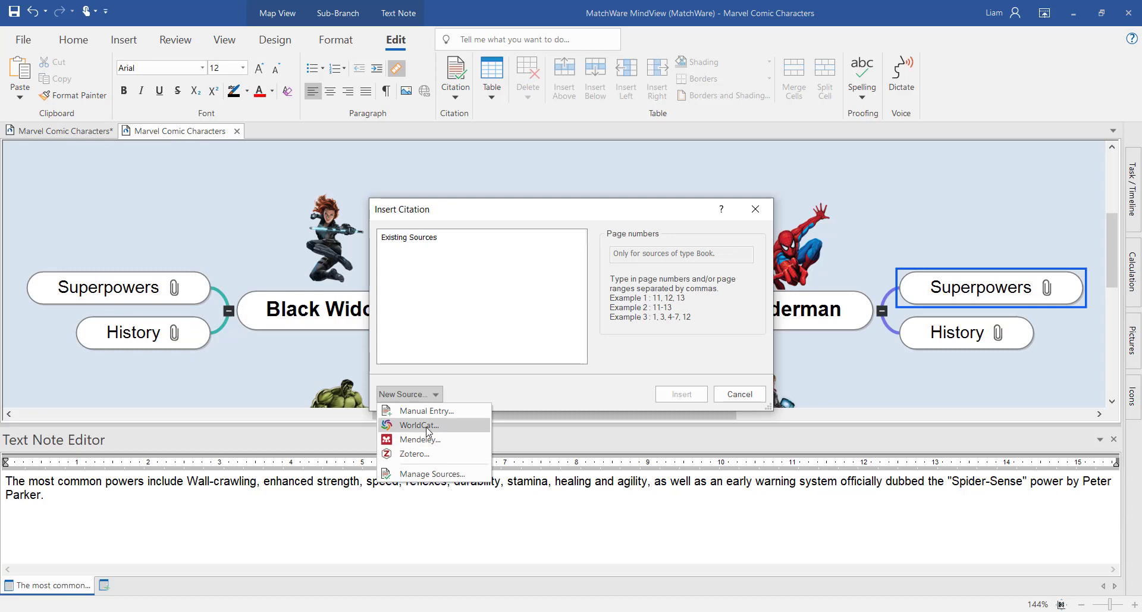
{"action": "left_click", "coordinate": [429, 426]}
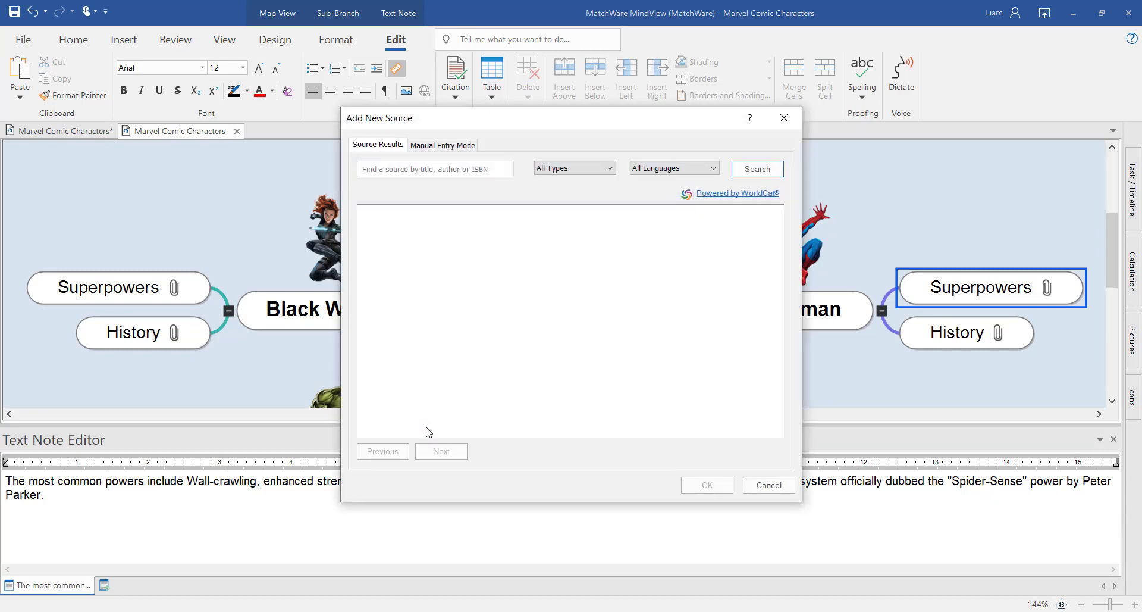
Search WorldCat for 'spiderman' and save The amazing Spiderman pop-up as a source.
{"action": "left_click", "coordinate": [402, 170]}
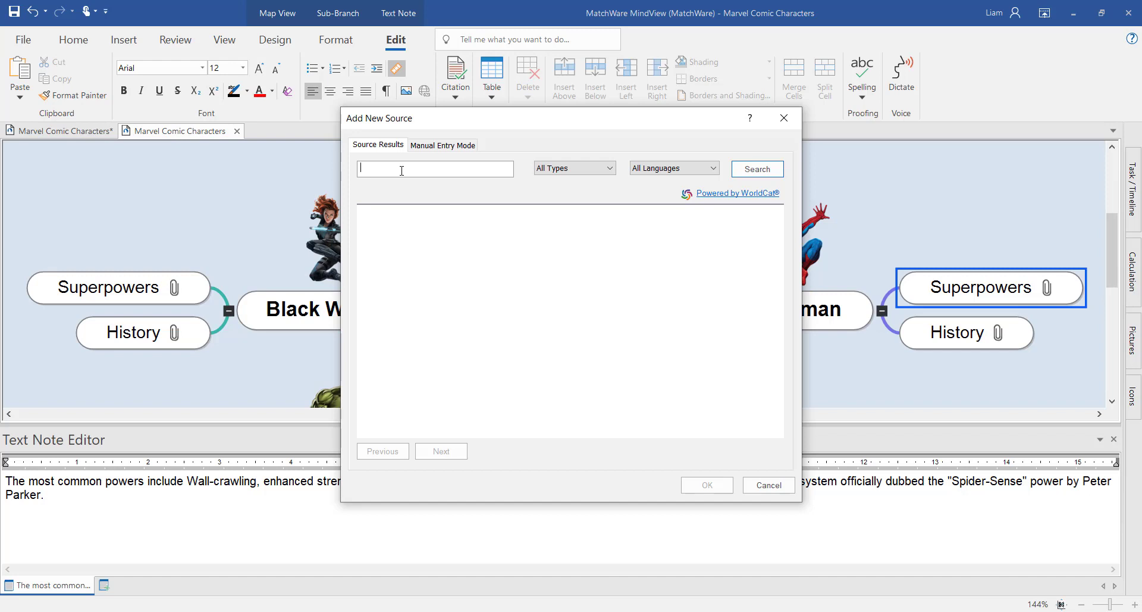
{"action": "type", "text": "spiderman"}
{"action": "left_click", "coordinate": [735, 166]}
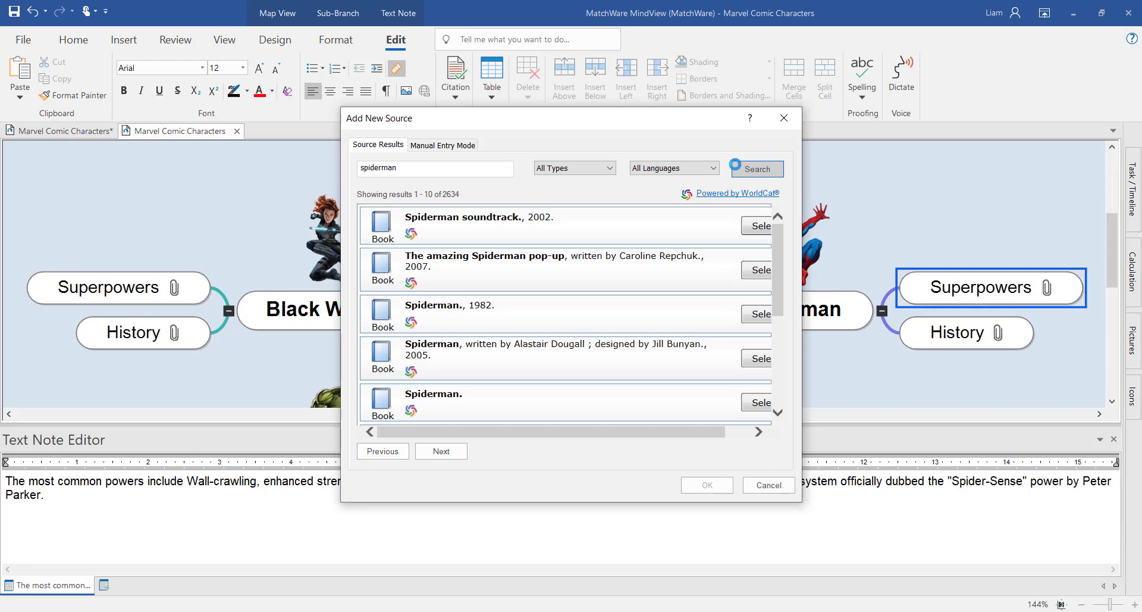
{"action": "left_click", "coordinate": [759, 271]}
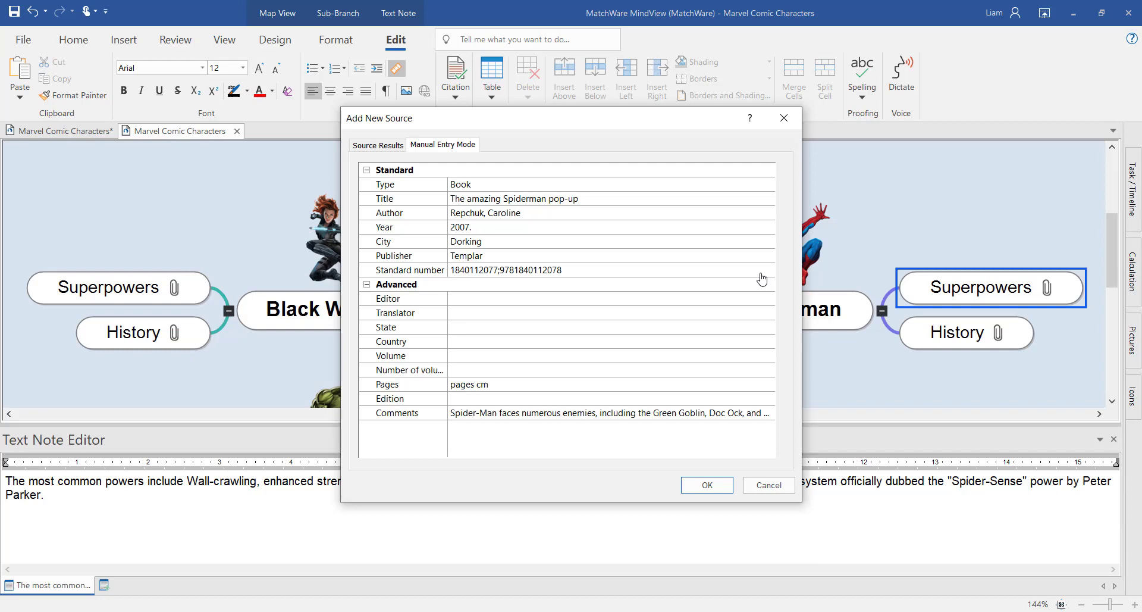
{"action": "key", "text": "Return"}
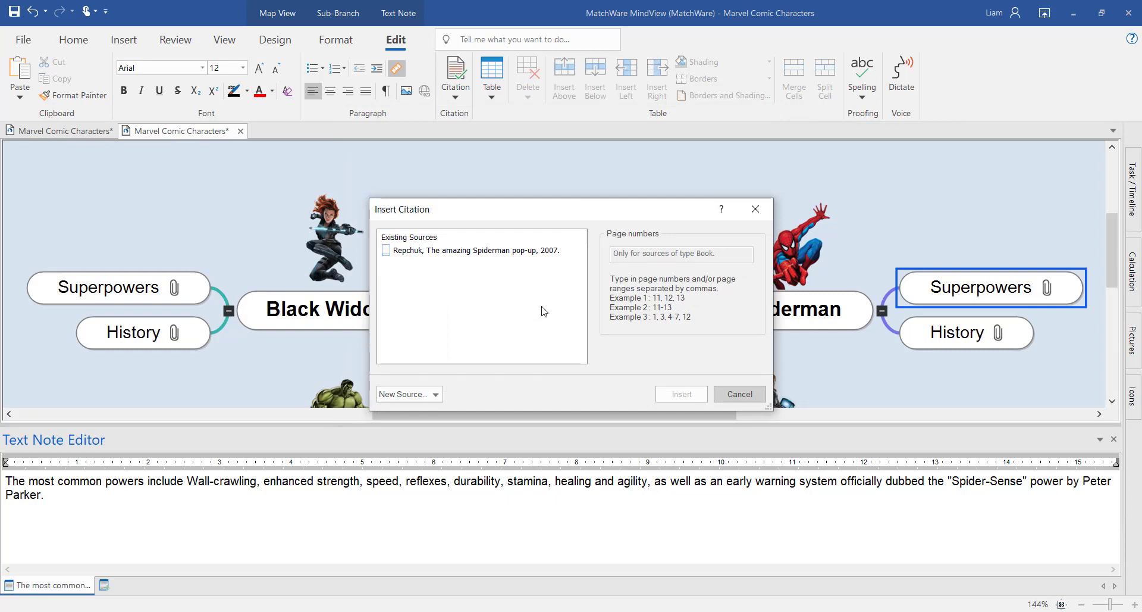
Cite page 23 of the Repchuk source in Spiderman's Superpowers note, then close it.
{"action": "left_click", "coordinate": [490, 250]}
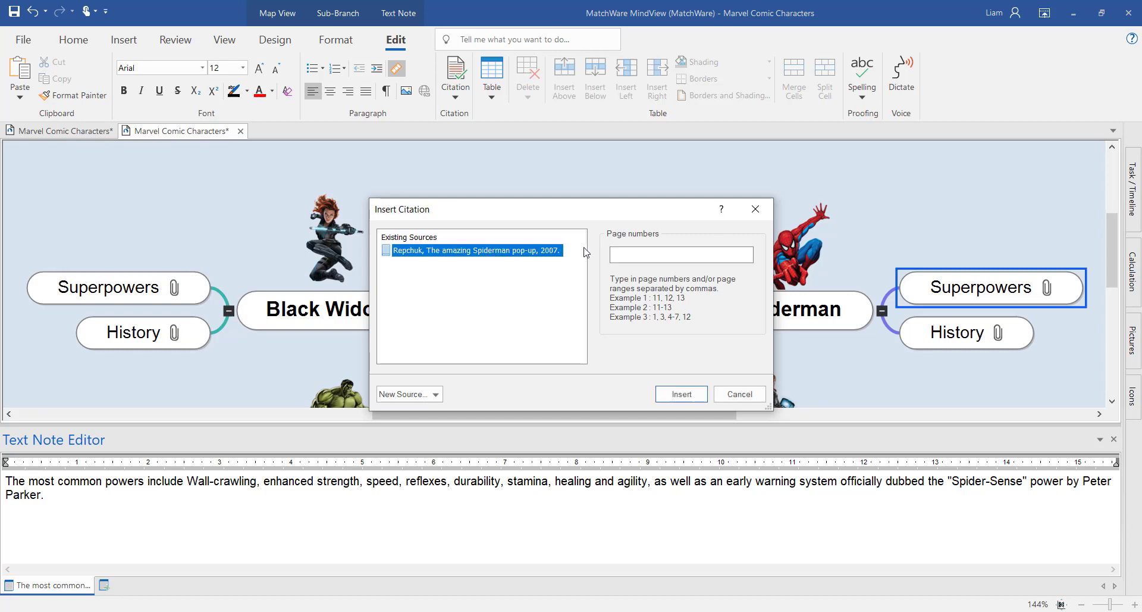
{"action": "left_click", "coordinate": [632, 255]}
{"action": "type", "text": "23"}
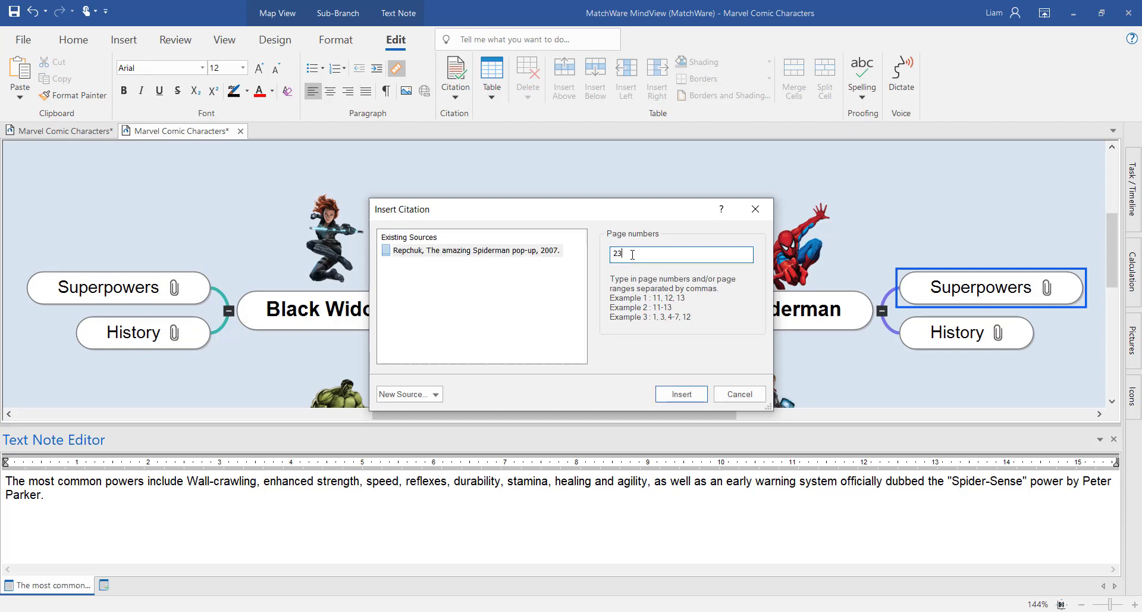
{"action": "left_click", "coordinate": [690, 394]}
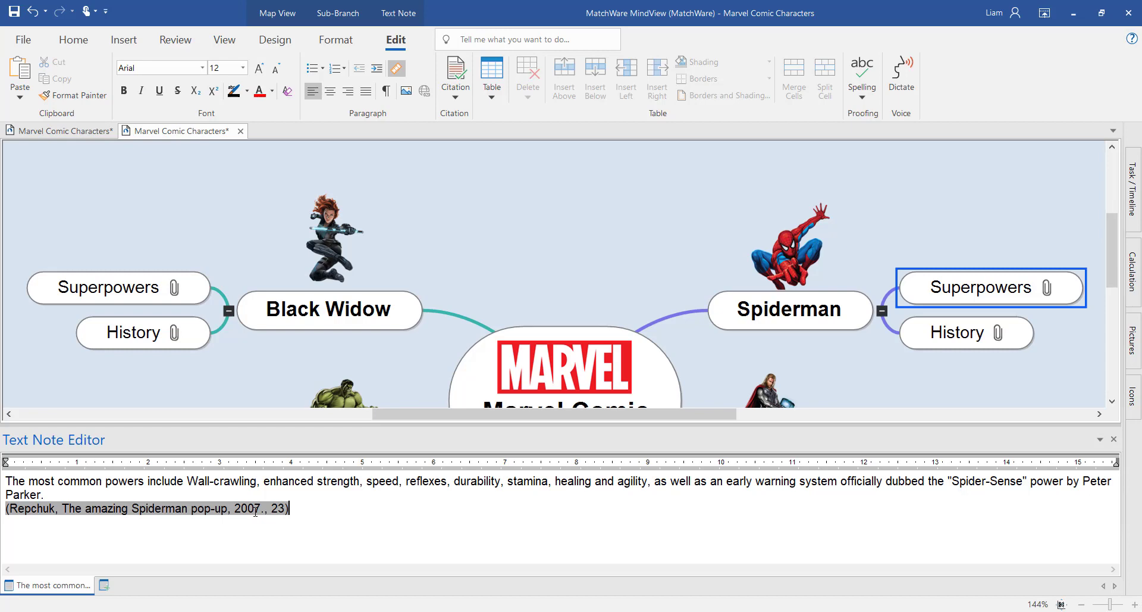
{"action": "left_click", "coordinate": [523, 252]}
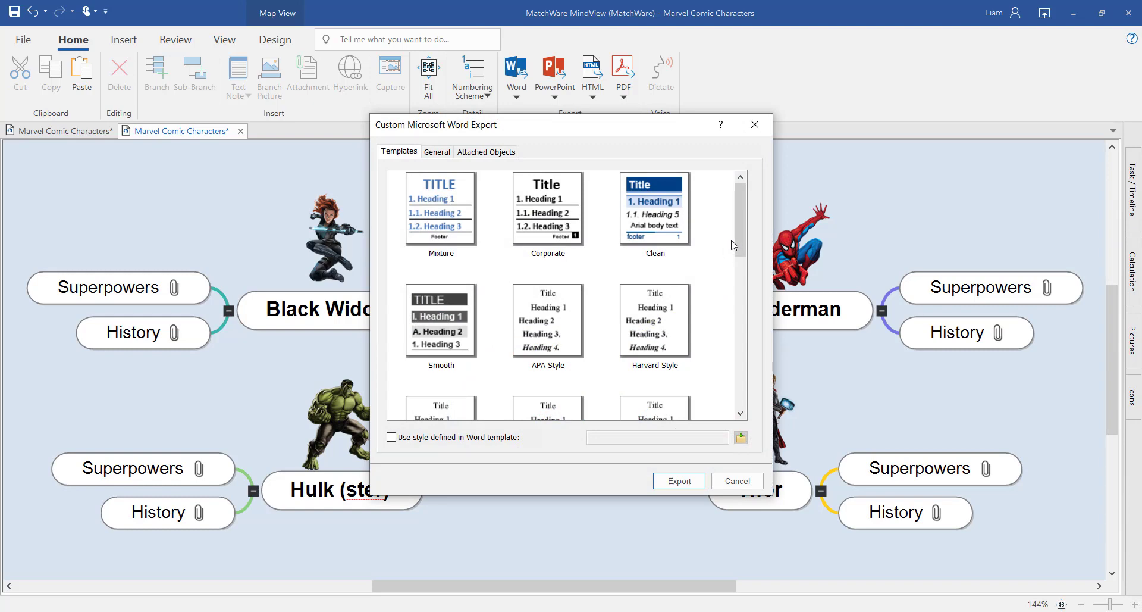
Scroll the Templates list in the Custom Microsoft Word Export dialog and select APA Style.
{"action": "left_click_drag", "start_coordinate": [740, 228], "coordinate": [741, 267]}
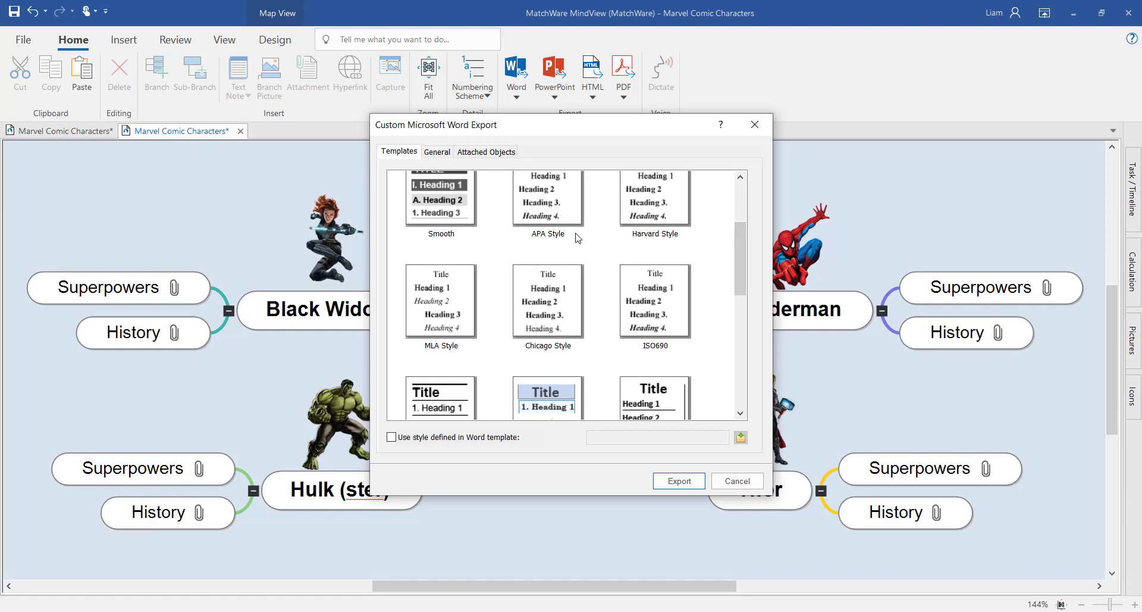
On the General export tab, choose Search Additional Styles and bring up the citation style list.
{"action": "left_click", "coordinate": [437, 152]}
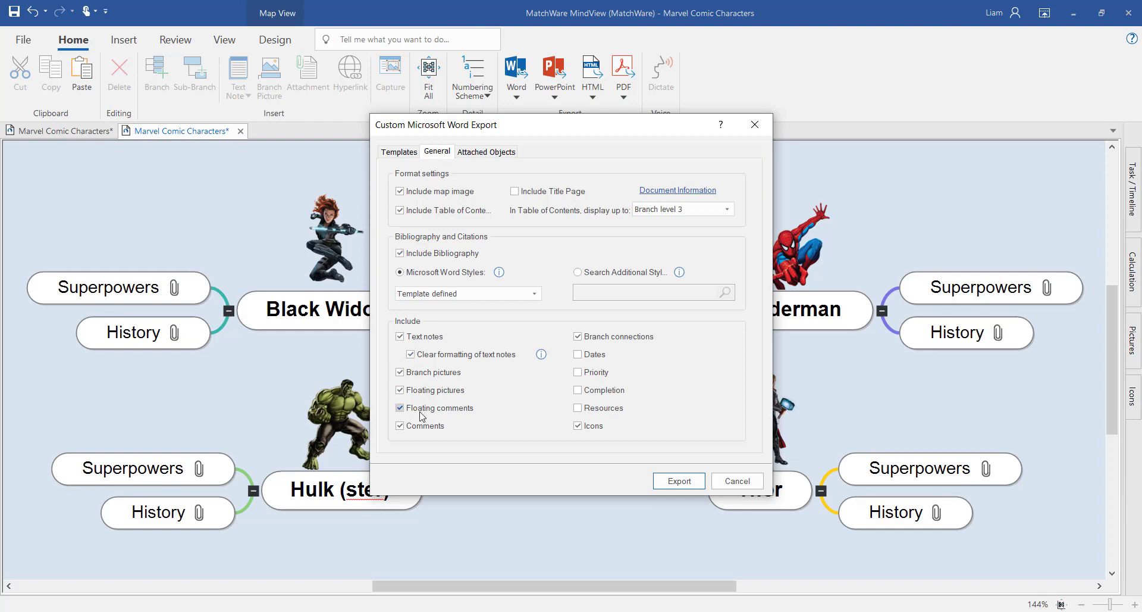
{"action": "left_click", "coordinate": [578, 272]}
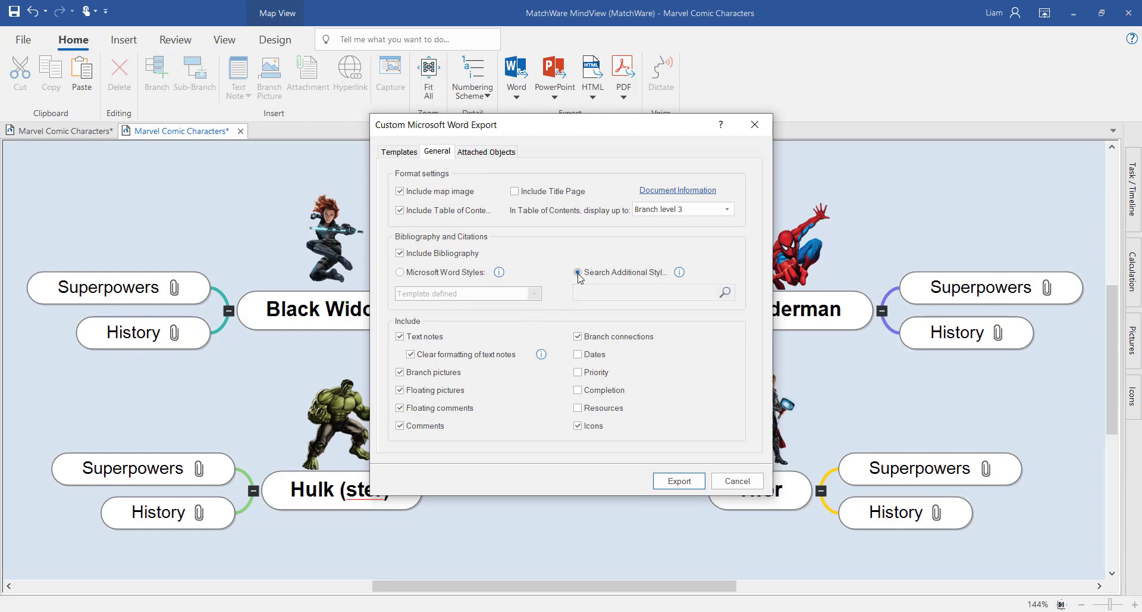
{"action": "left_click", "coordinate": [724, 292]}
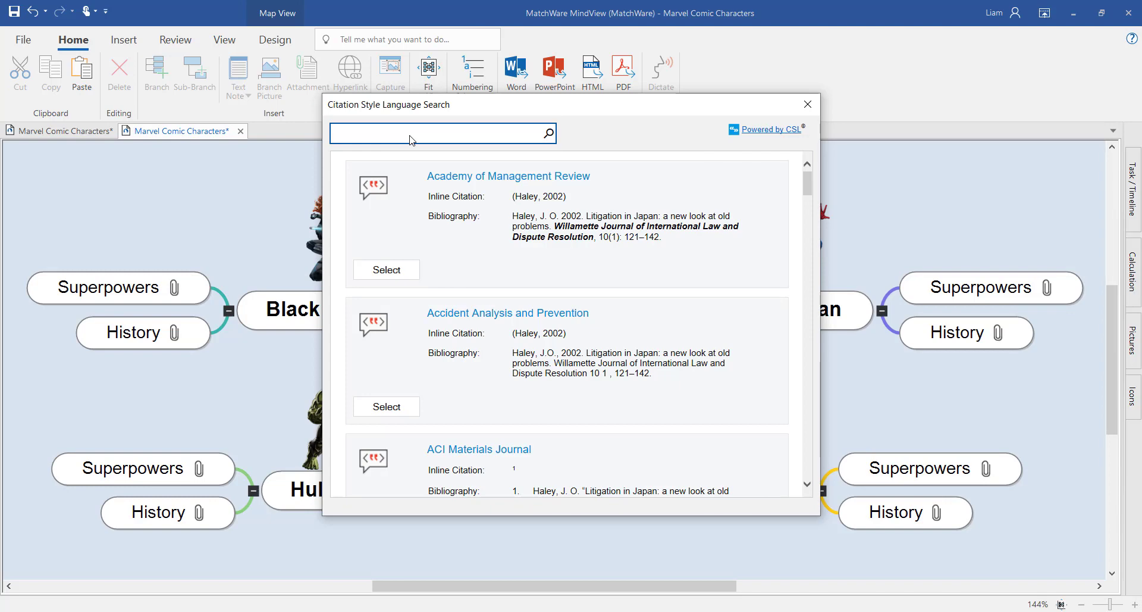
Search the citation styles for 'Harvard' and scroll through the matching variants.
{"action": "type", "text": "Harvard"}
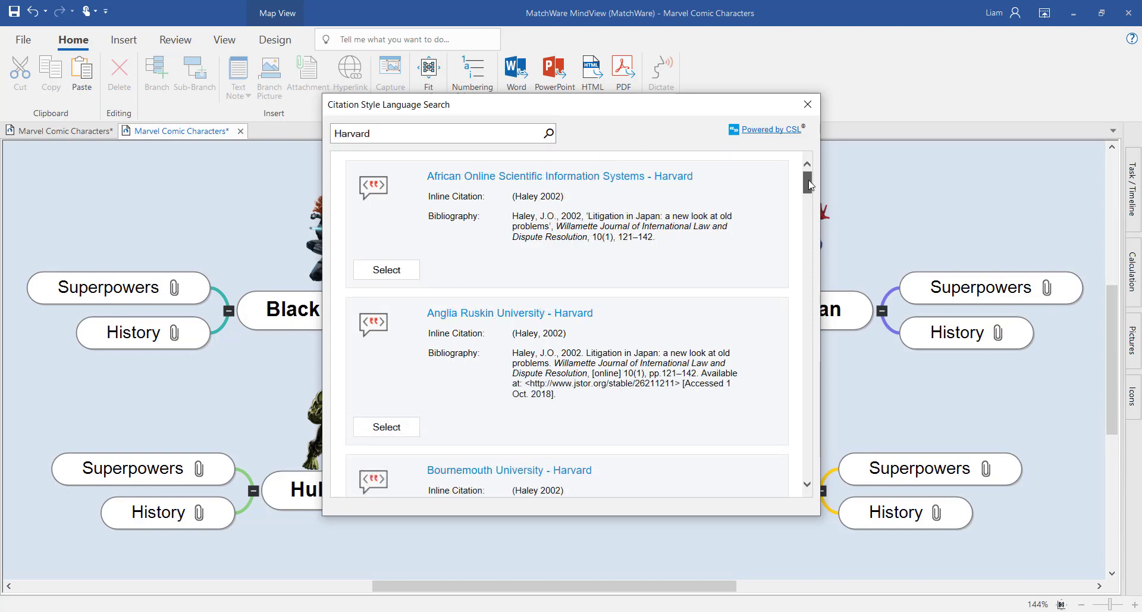
{"action": "left_click_drag", "start_coordinate": [808, 187], "coordinate": [809, 201]}
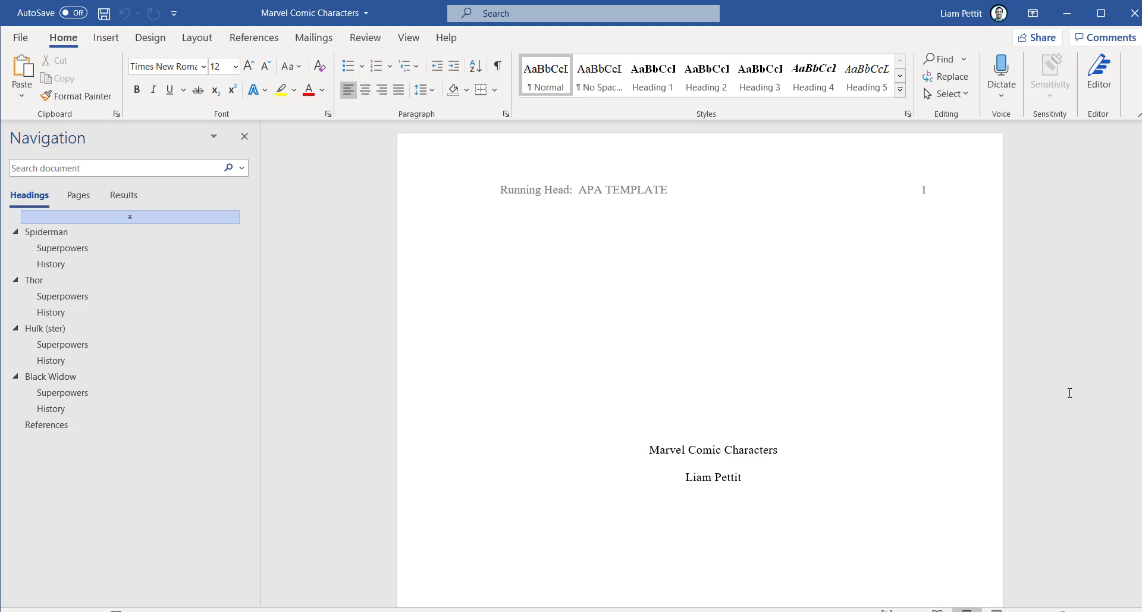
Scroll the exported document past the title page, map image and contents to Spiderman's page.
{"action": "scroll", "coordinate": [1070, 393], "scroll_direction": "down", "scroll_amount": 1}
{"action": "scroll", "coordinate": [1069, 393], "scroll_direction": "down", "scroll_amount": 12}
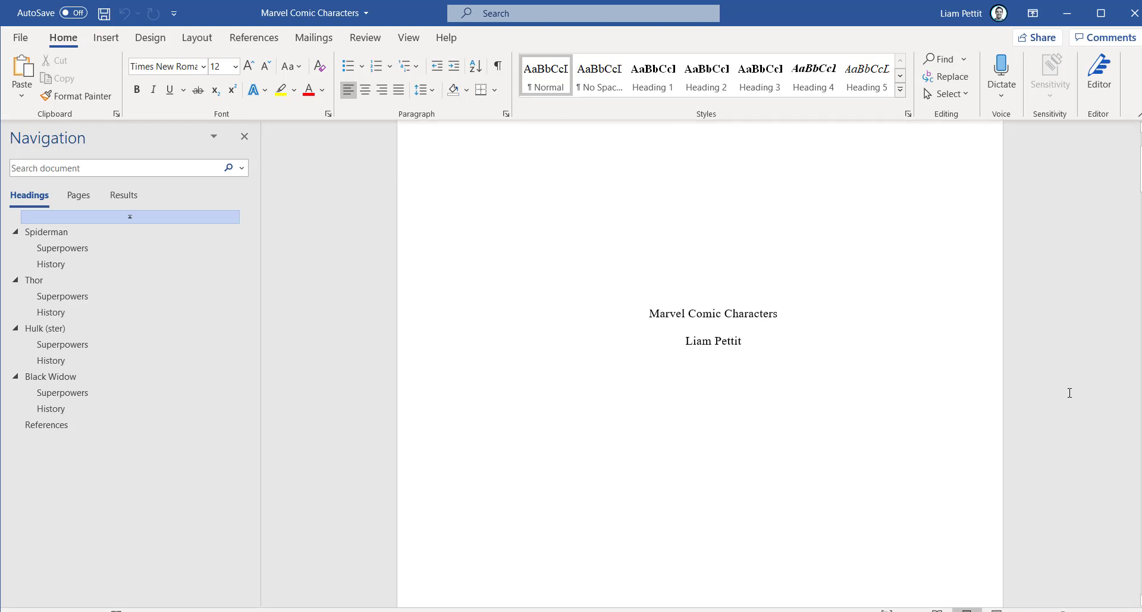
{"action": "scroll", "coordinate": [1071, 398], "scroll_direction": "down", "scroll_amount": 6}
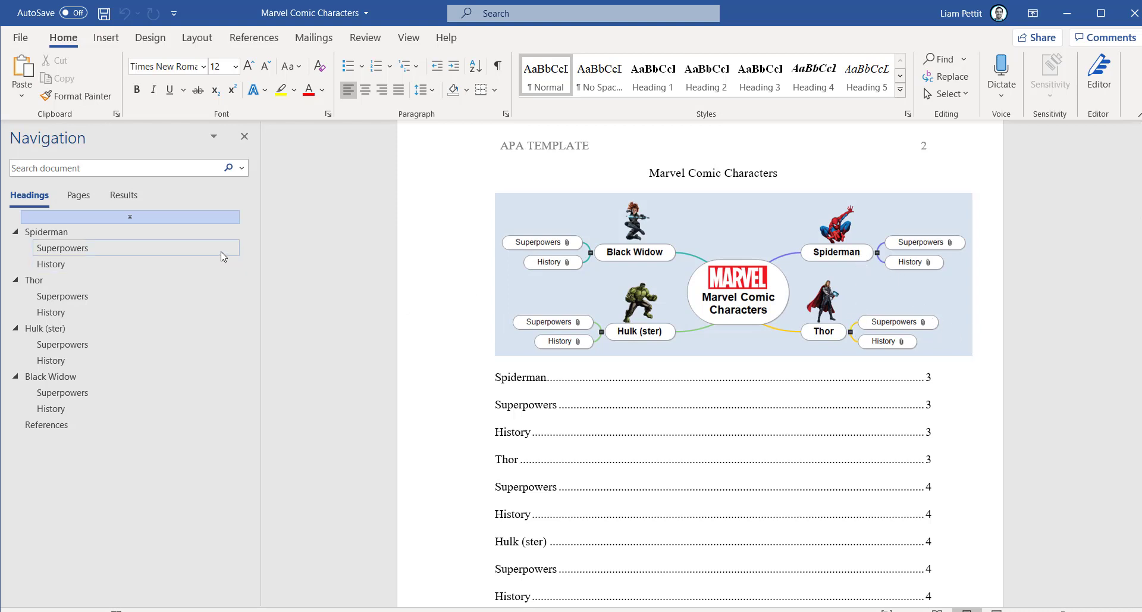
{"action": "scroll", "coordinate": [948, 298], "scroll_direction": "down", "scroll_amount": 3}
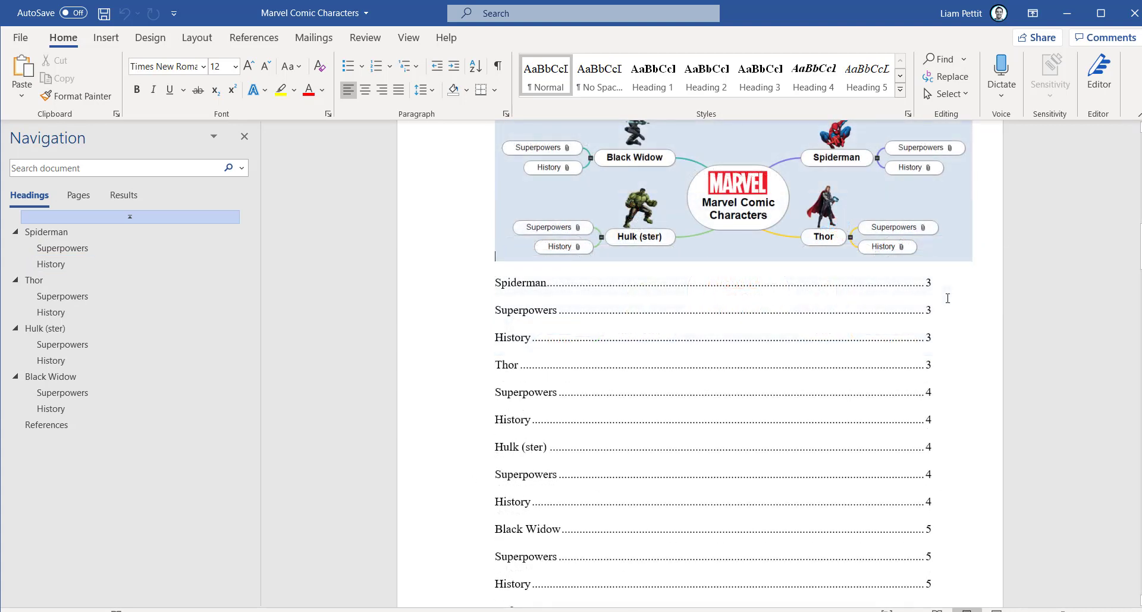
{"action": "scroll", "coordinate": [948, 298], "scroll_direction": "down", "scroll_amount": 10}
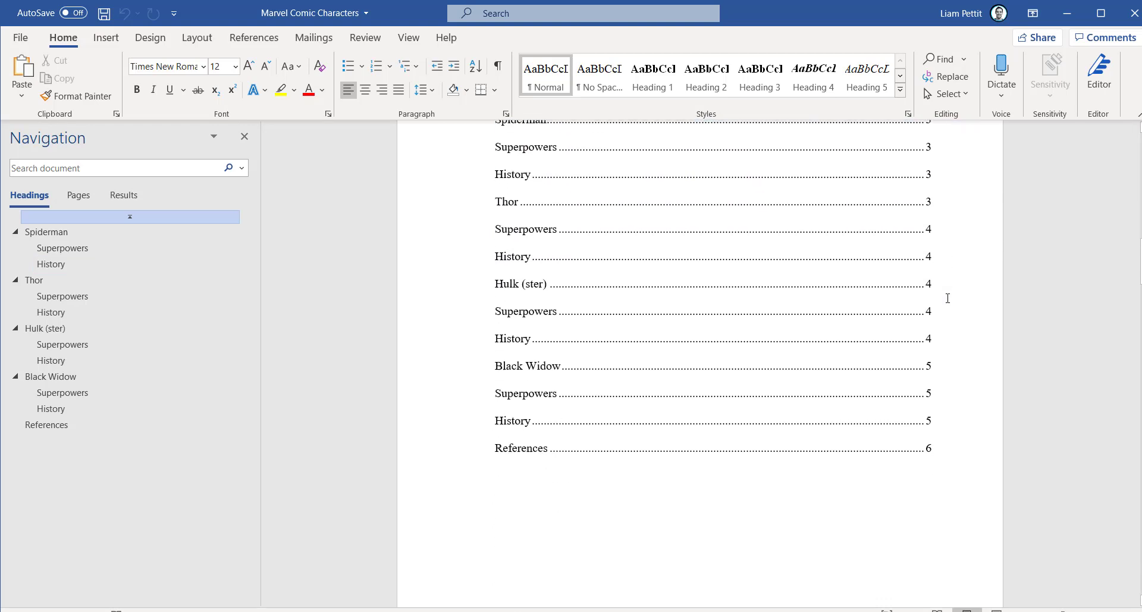
{"action": "scroll", "coordinate": [948, 298], "scroll_direction": "down", "scroll_amount": 12}
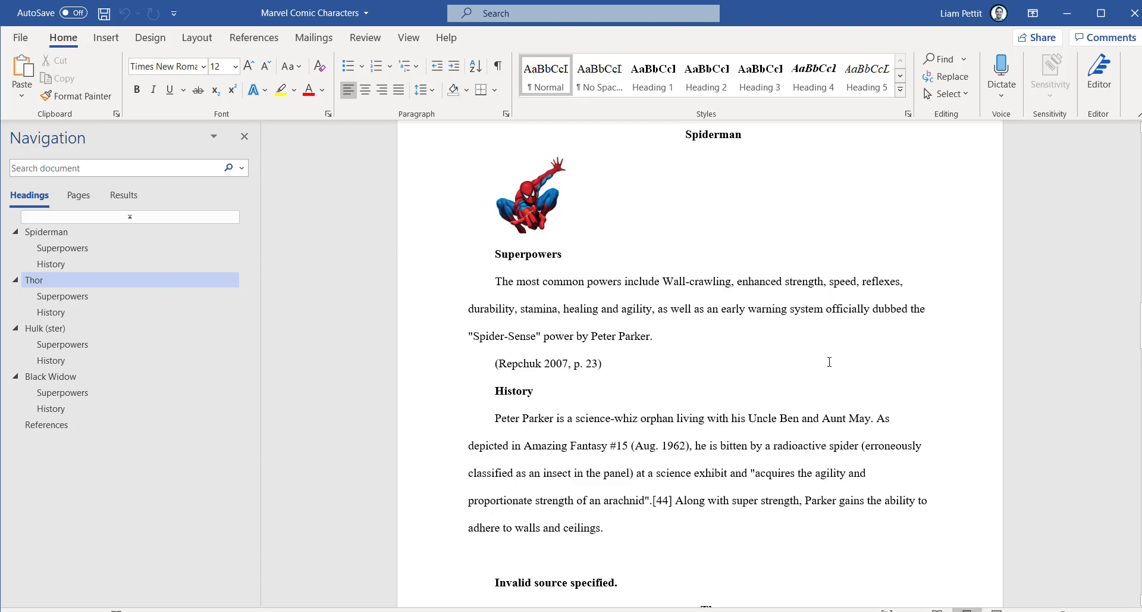
Scroll through the Thor, Hulk and Black Widow pages to References, then switch to PowerPoint.
{"action": "scroll", "coordinate": [829, 362], "scroll_direction": "down", "scroll_amount": 8}
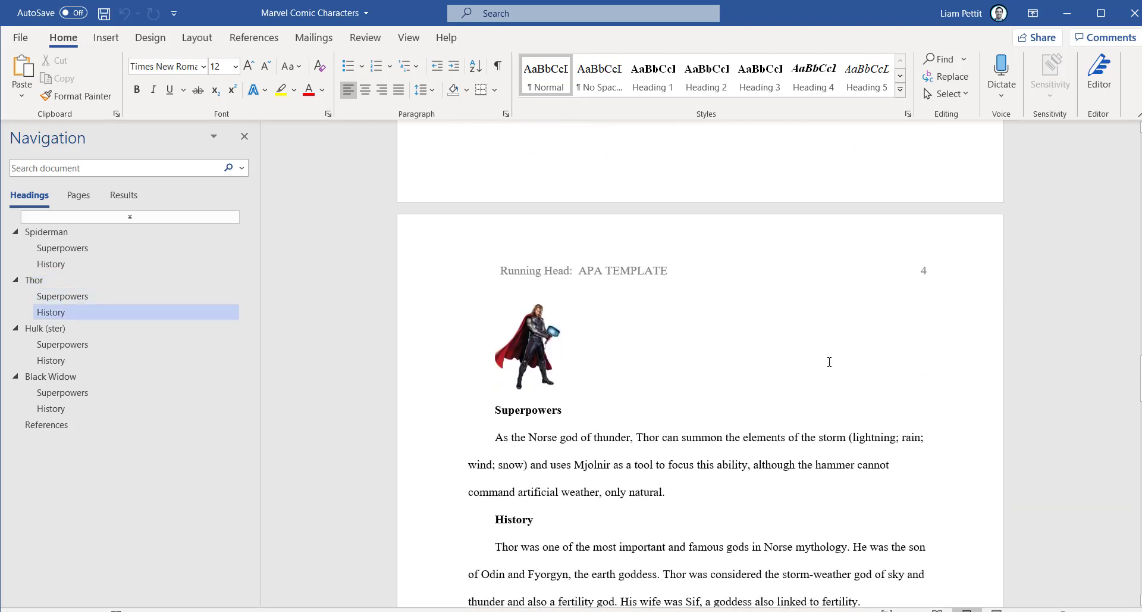
{"action": "scroll", "coordinate": [830, 362], "scroll_direction": "down", "scroll_amount": 10}
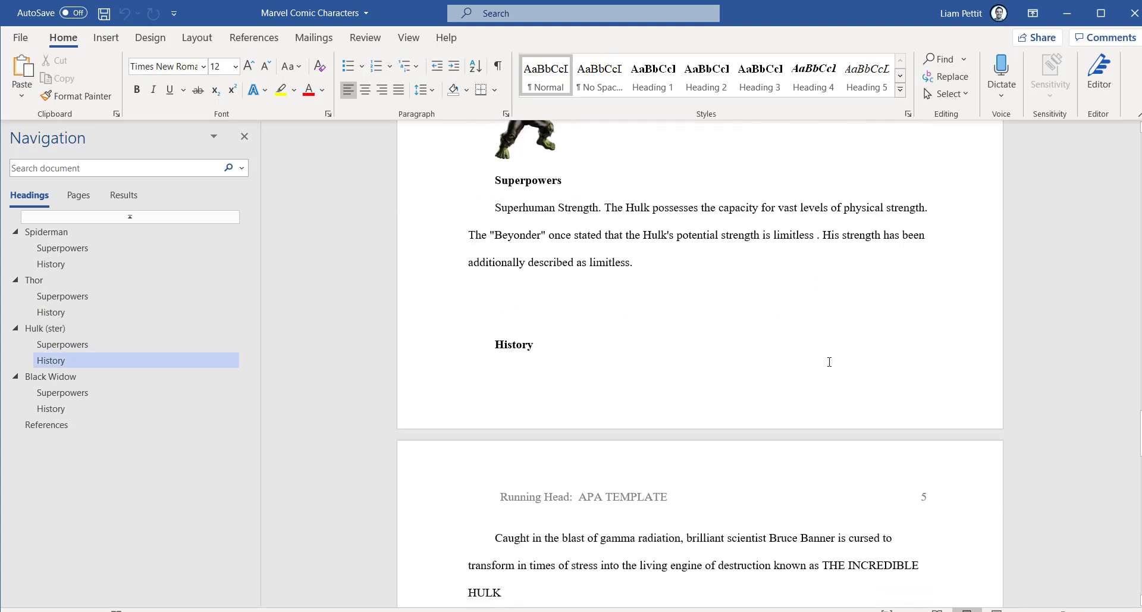
{"action": "scroll", "coordinate": [829, 362], "scroll_direction": "down", "scroll_amount": 10}
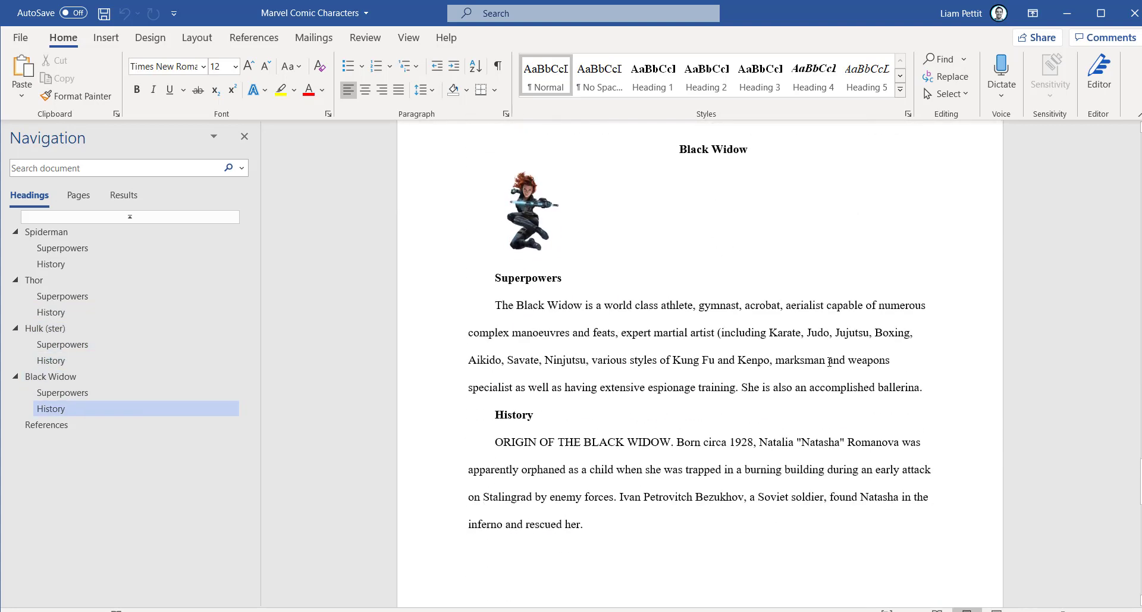
{"action": "scroll", "coordinate": [830, 362], "scroll_direction": "down", "scroll_amount": 8}
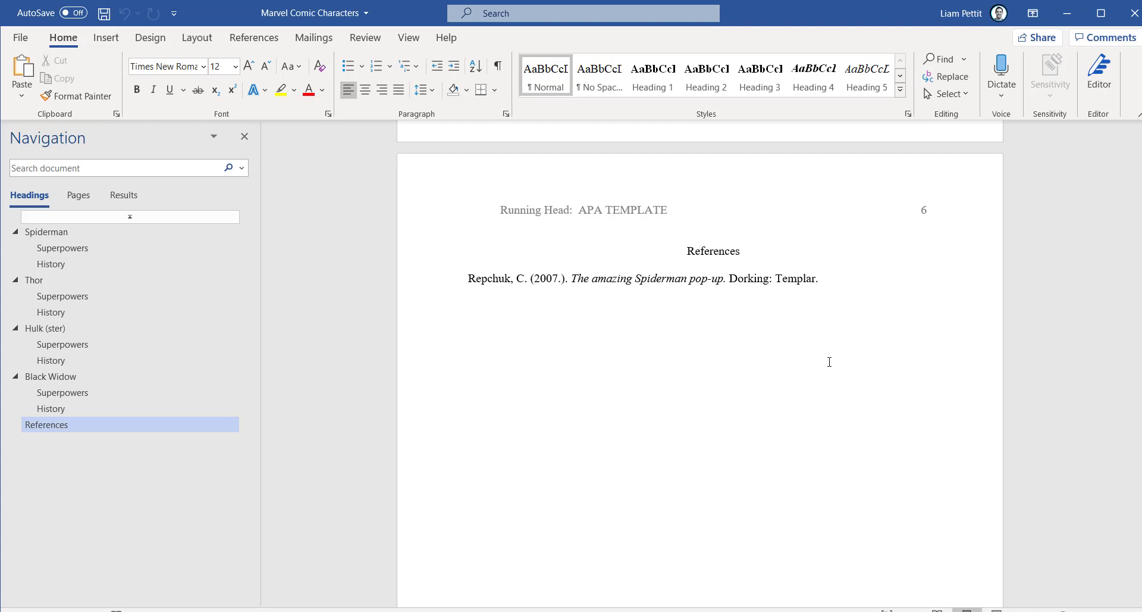
{"action": "key", "text": "alt+Tab"}
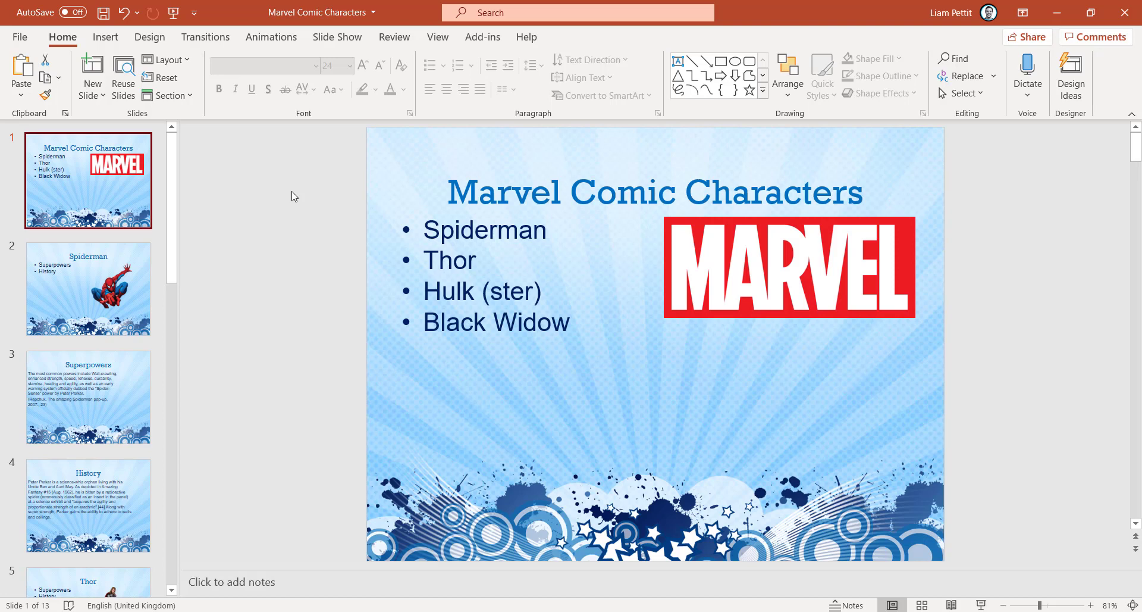
Scroll from the title slide past the Spiderman and Superpowers slides to slide 4, History.
{"action": "scroll", "coordinate": [292, 197], "scroll_direction": "down", "scroll_amount": 1}
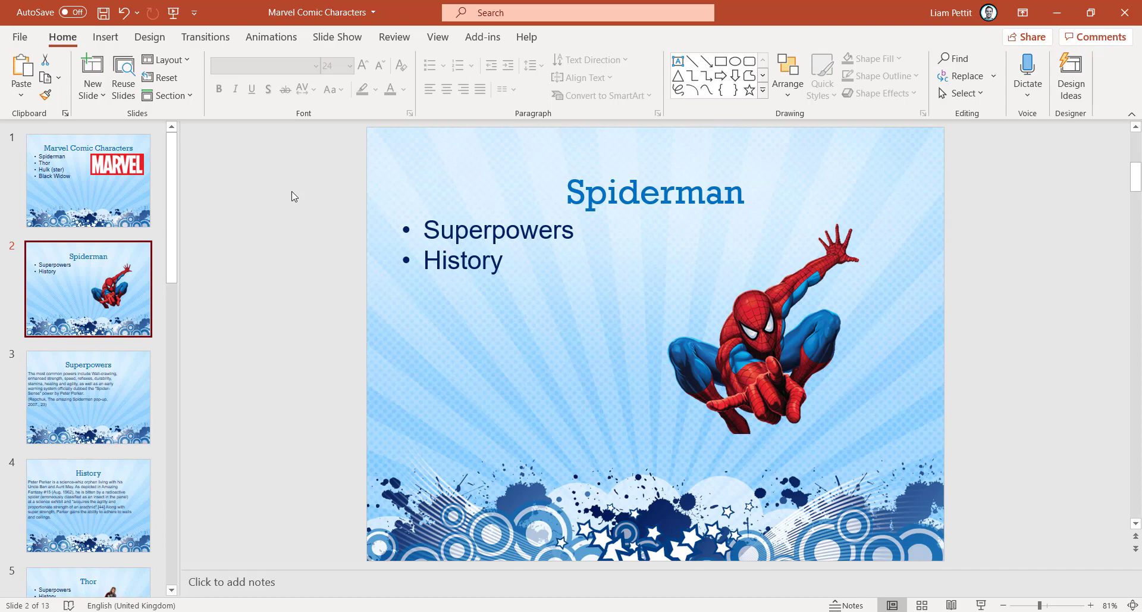
{"action": "scroll", "coordinate": [292, 196], "scroll_direction": "down", "scroll_amount": 1}
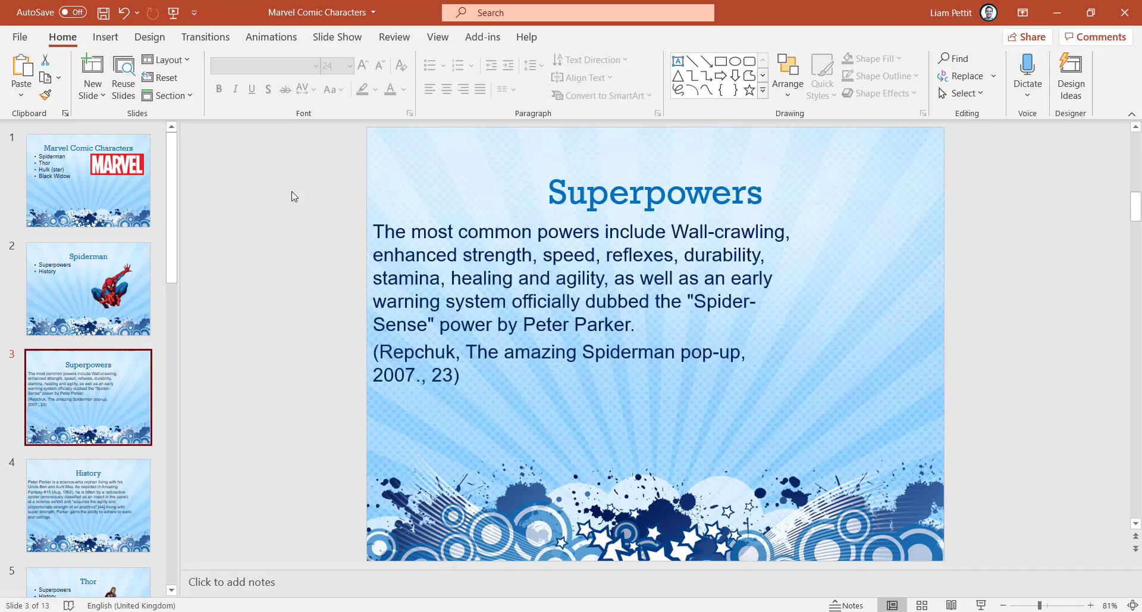
{"action": "scroll", "coordinate": [291, 196], "scroll_direction": "down", "scroll_amount": 1}
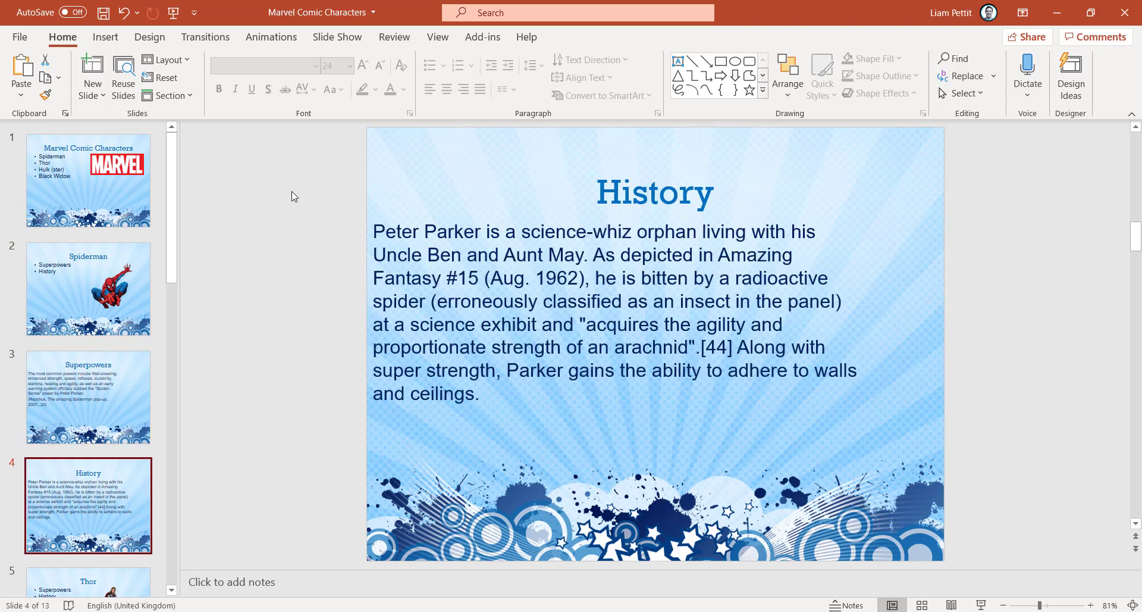